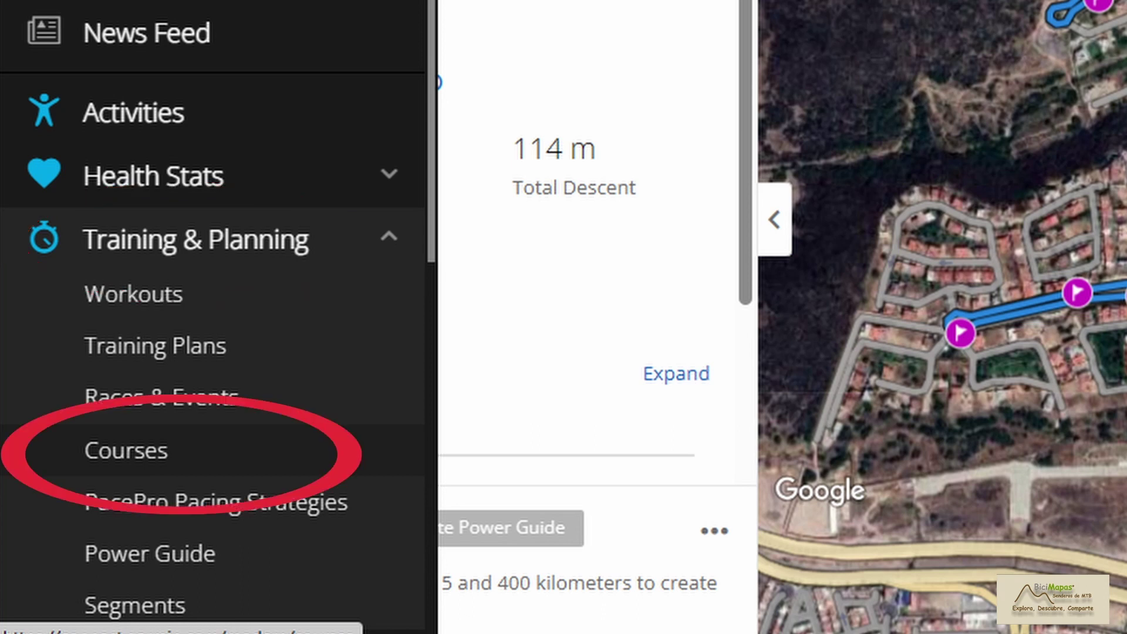
Step: Go to Courses and open the Follow Popular Routes routing setting of the new custom mountain biking course
left_click(126, 450)
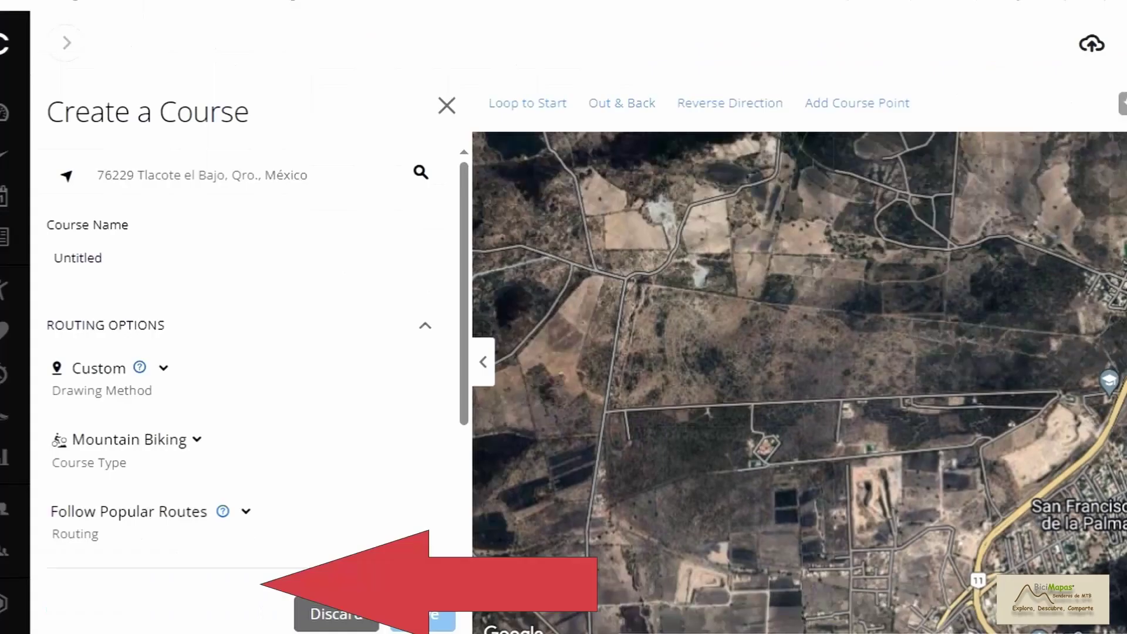
left_click(147, 511)
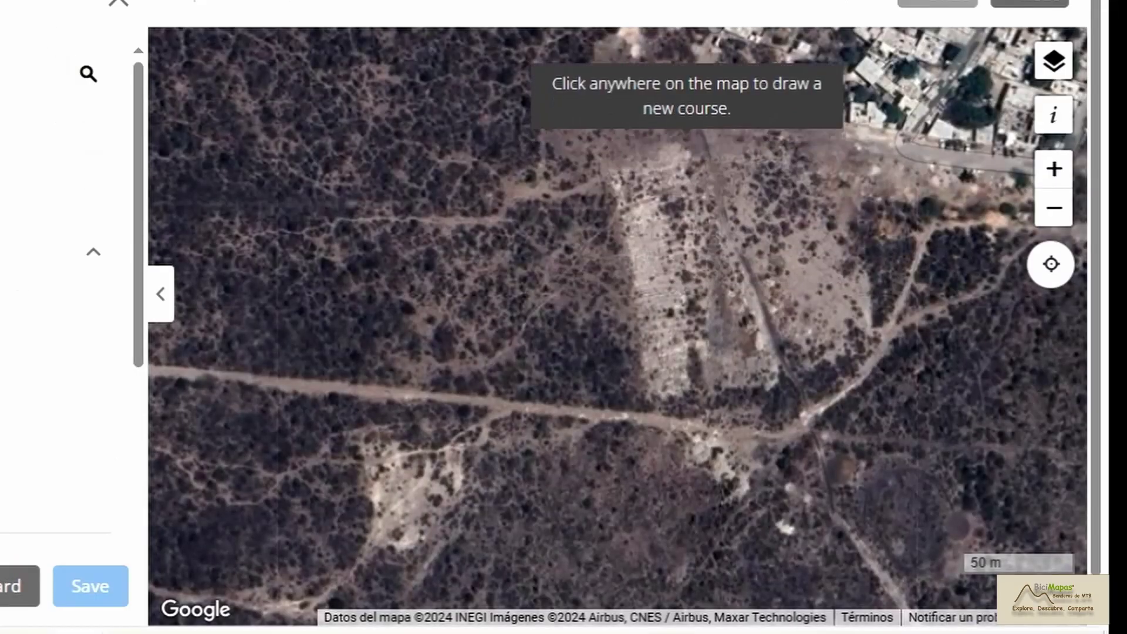
Step: Start the course at the street end southwest of La Palmita and trace the path south to the dirt track junction
scroll(681, 129, "up", 3)
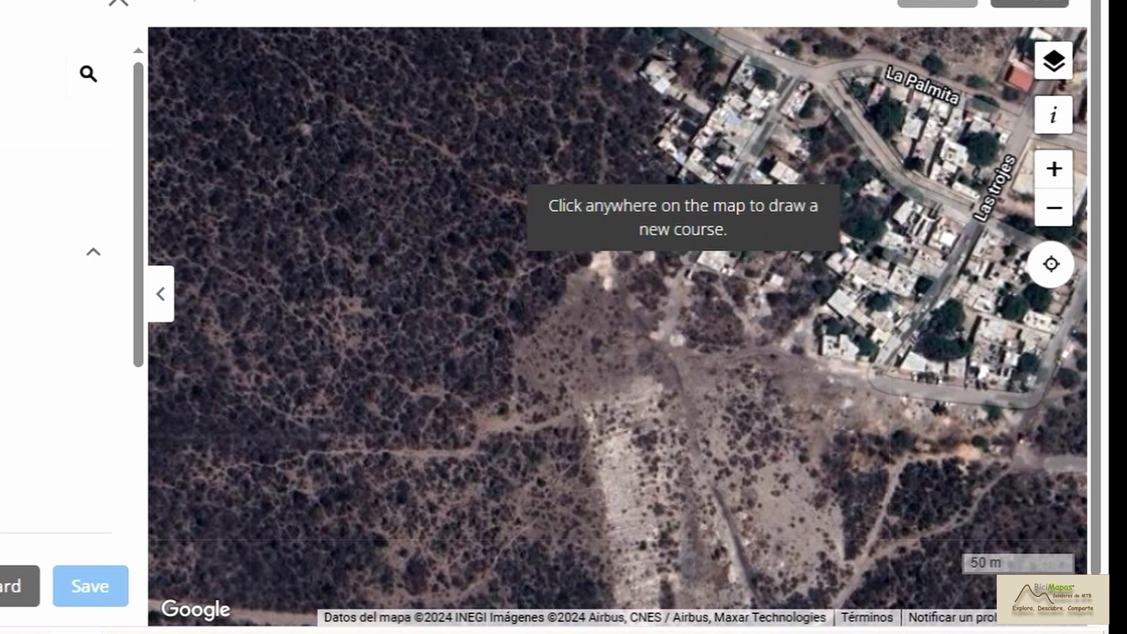
left_click(686, 265)
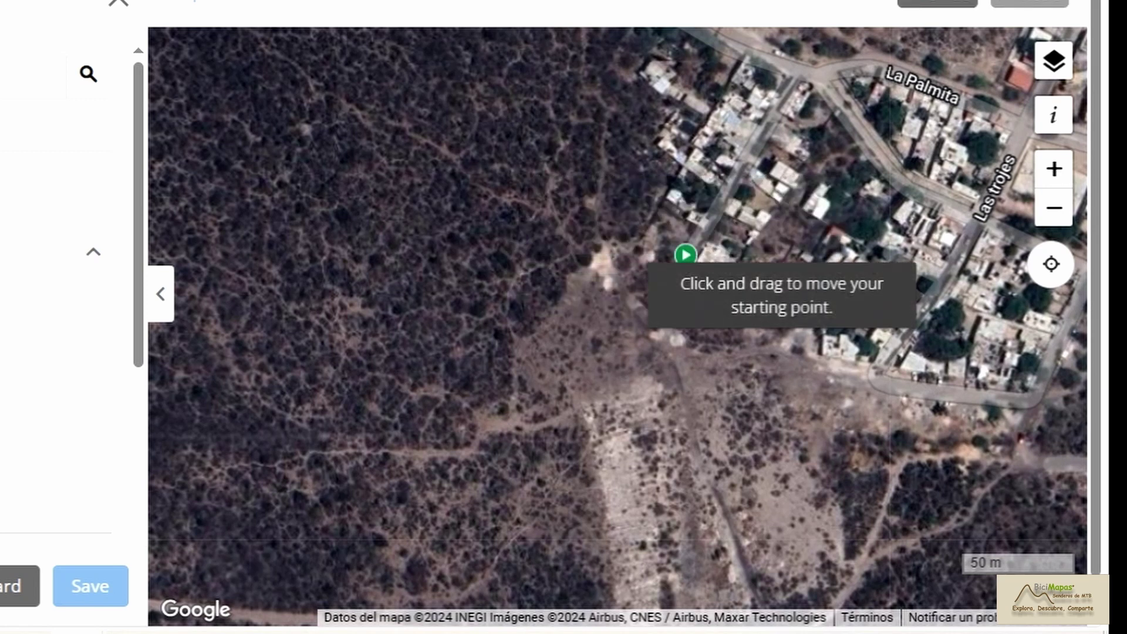
left_click(670, 334)
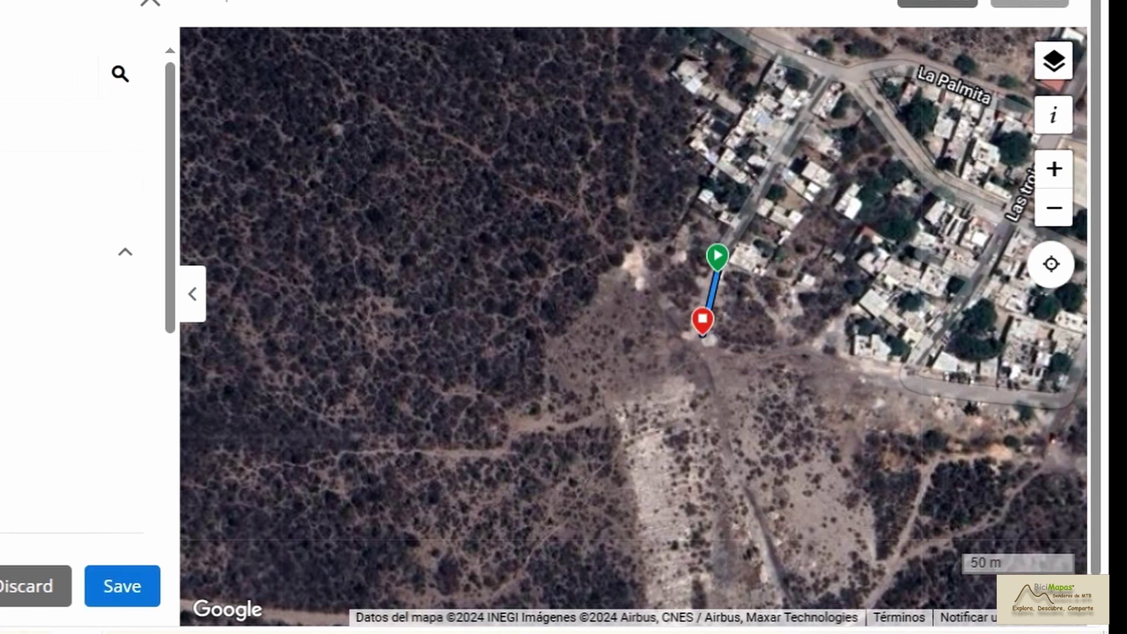
left_click(717, 404)
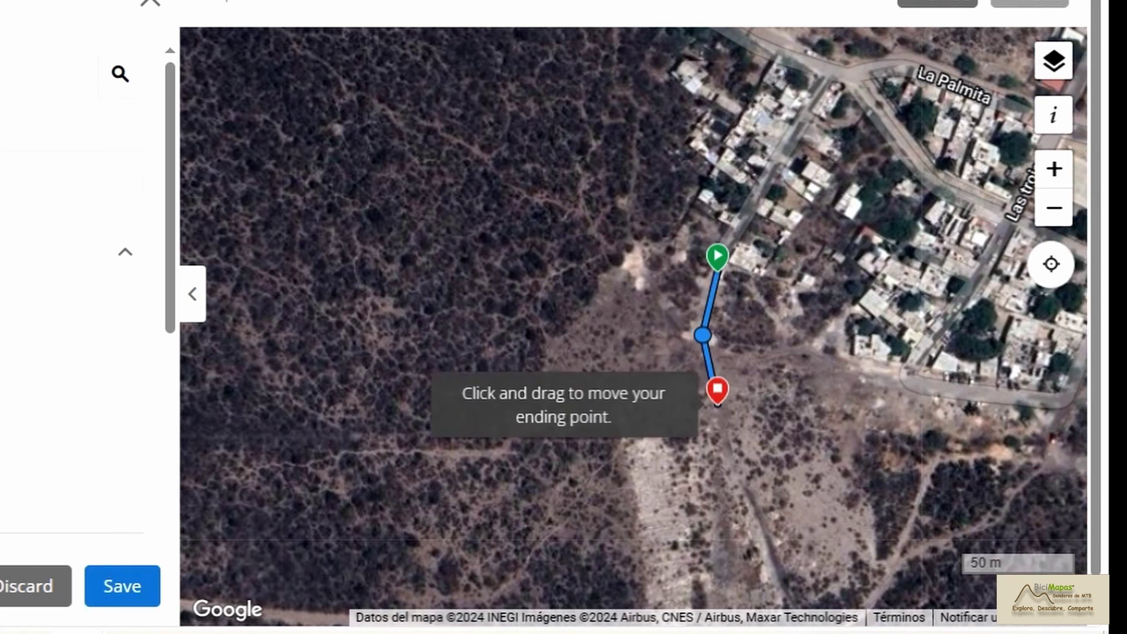
scroll(717, 402, "down", 1)
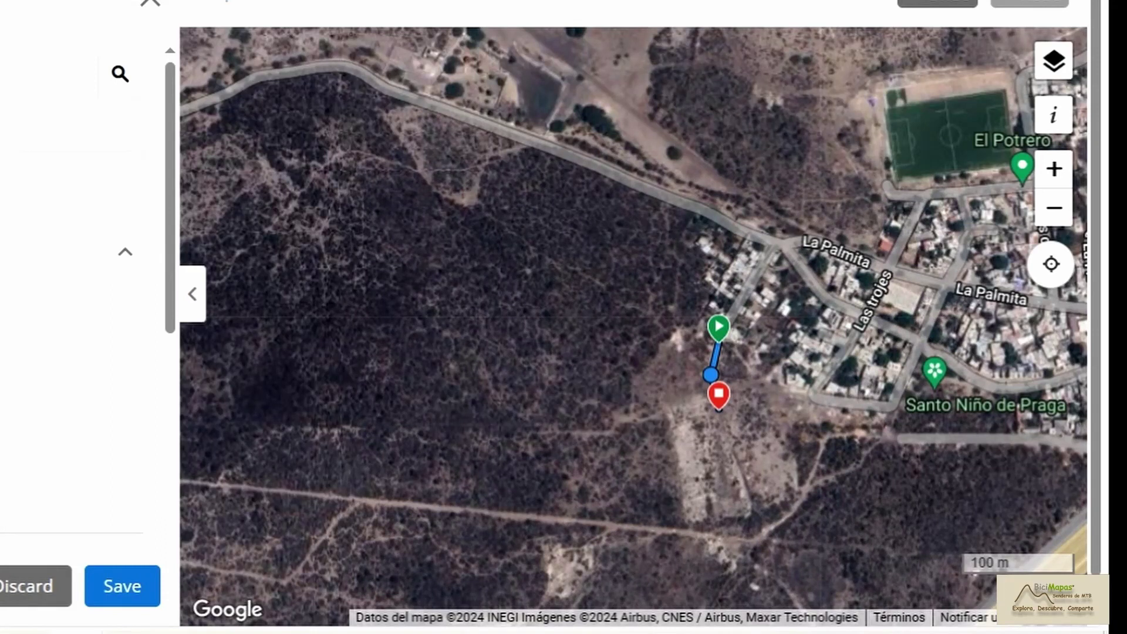
left_click(733, 442)
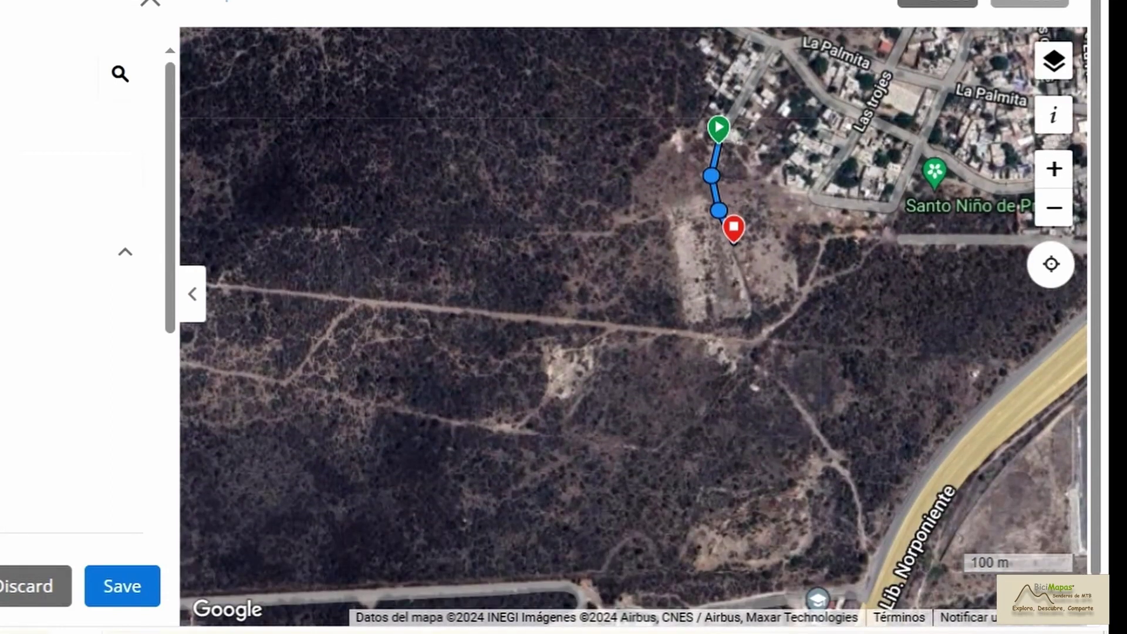
left_click(748, 290)
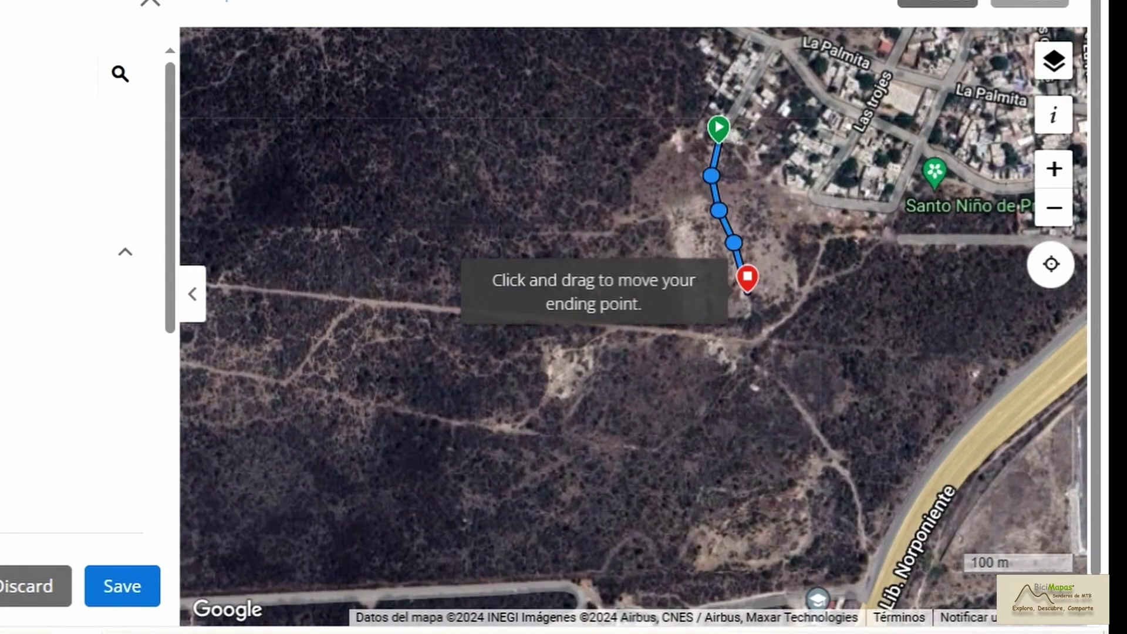
left_click(754, 336)
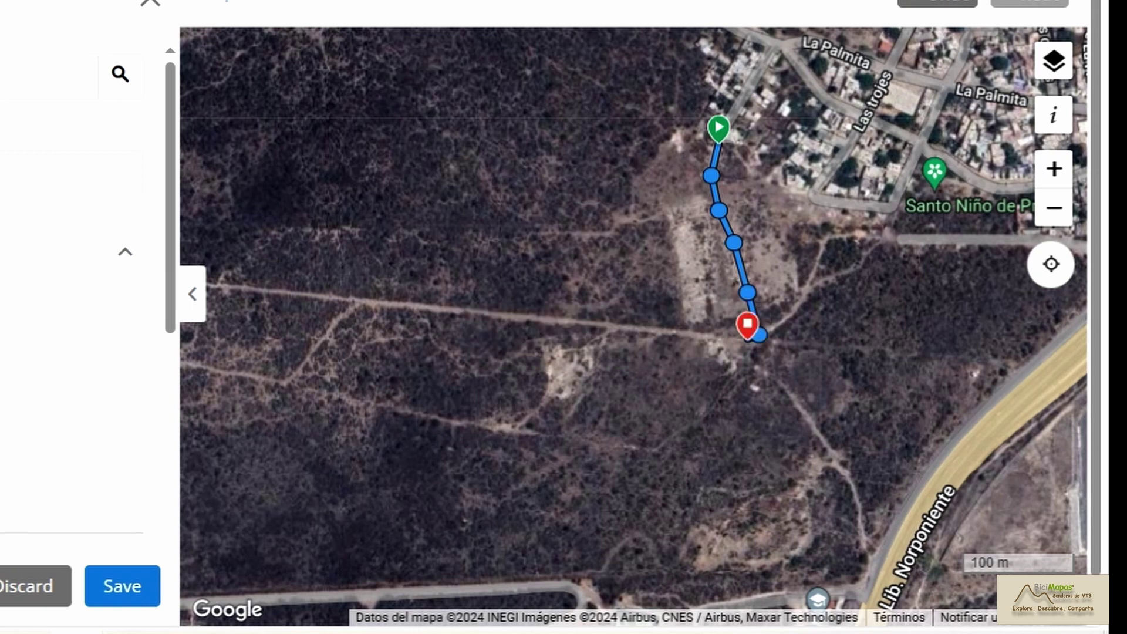
Step: Extend the course westward point by point along the straight dirt track until just south of the curved road
left_click(633, 329)
left_click(480, 317)
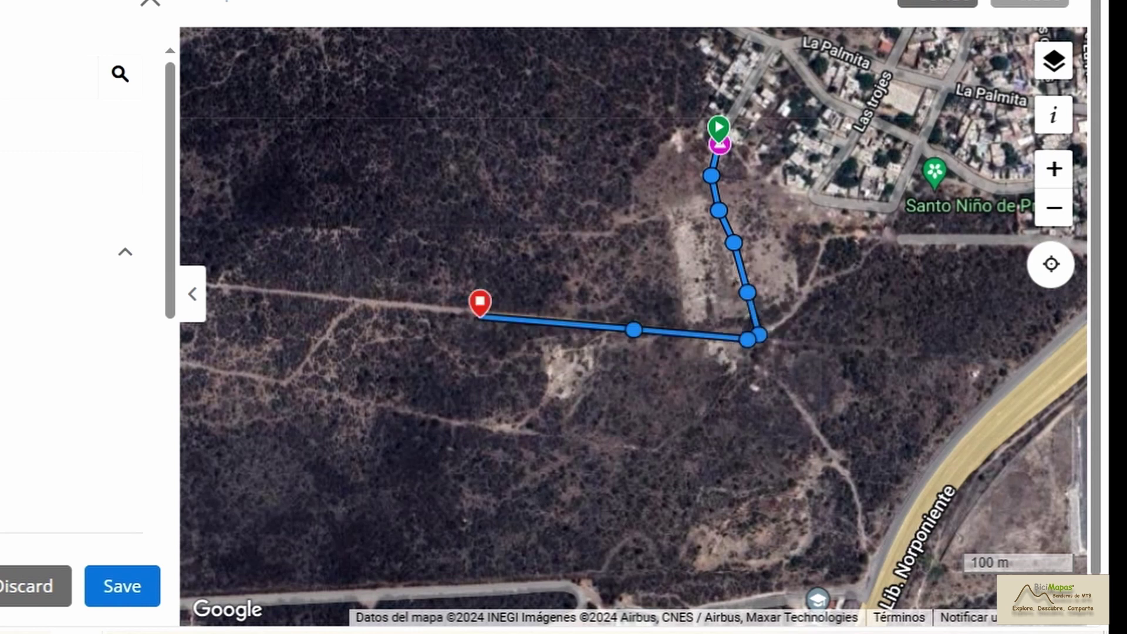
left_click(375, 303)
mouse_move(329, 306)
left_mouse_down()
mouse_move(600, 339)
mouse_move(941, 327)
left_mouse_up()
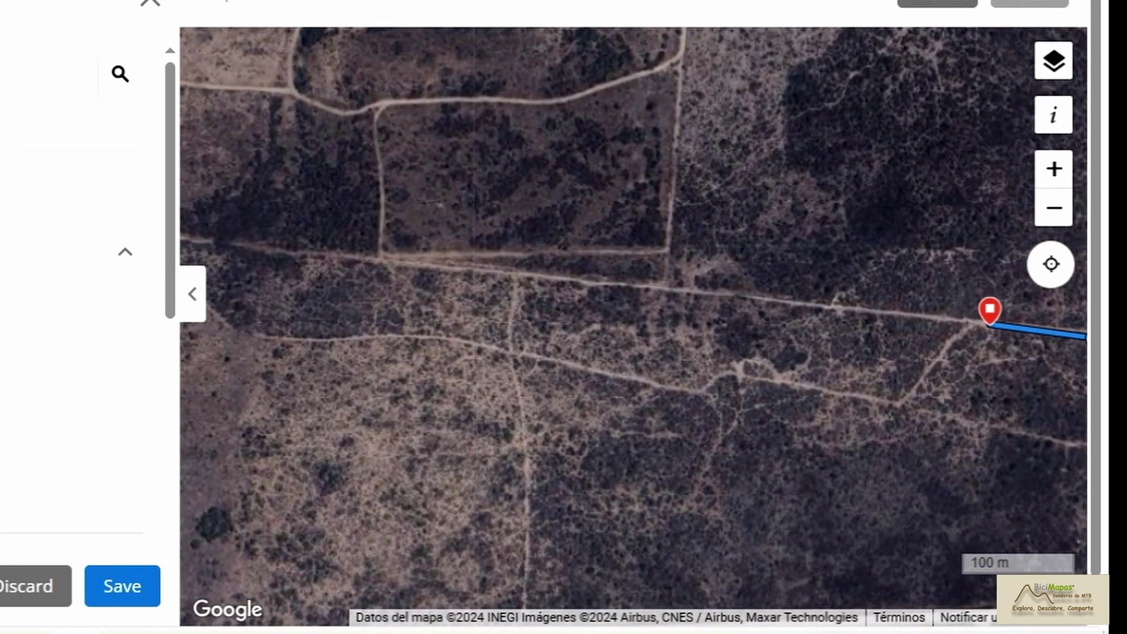
left_click(860, 311)
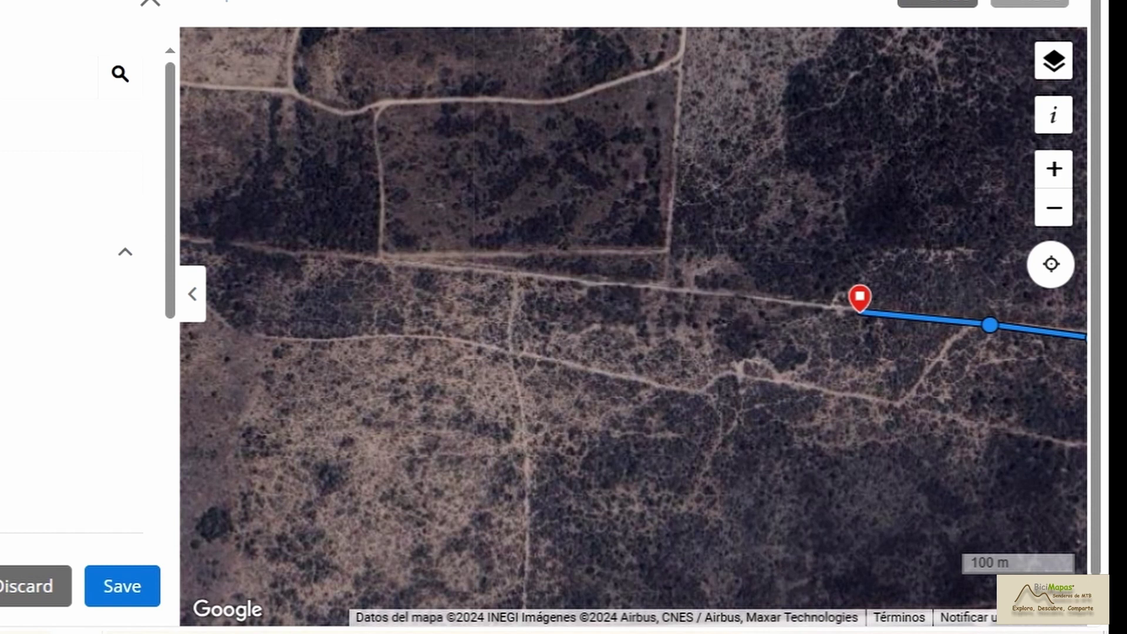
left_click(739, 297)
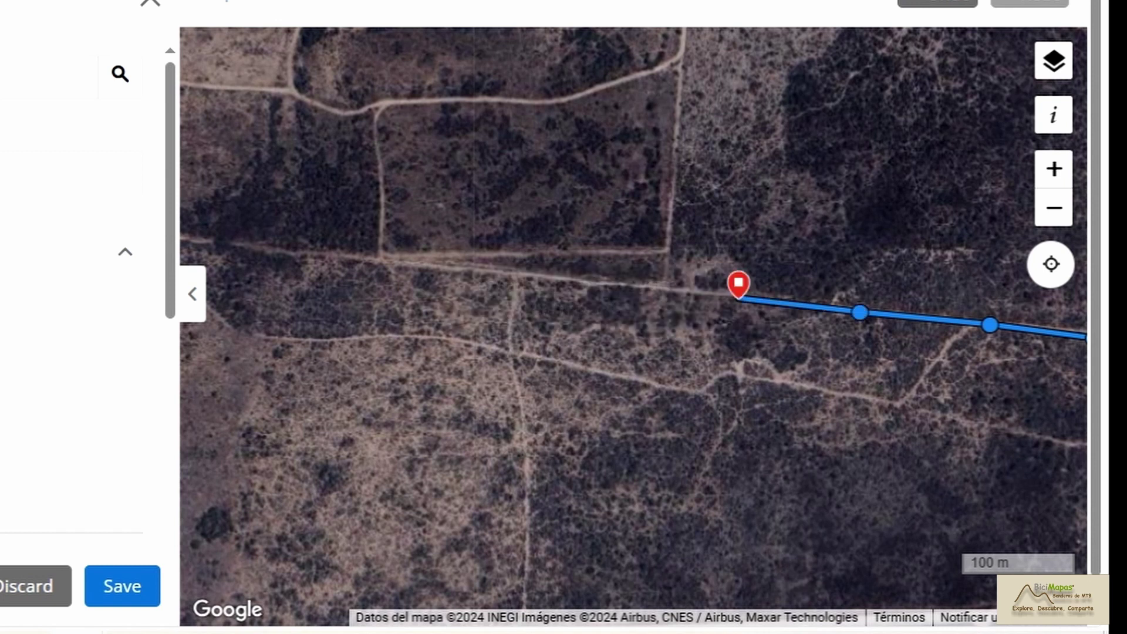
left_click(656, 292)
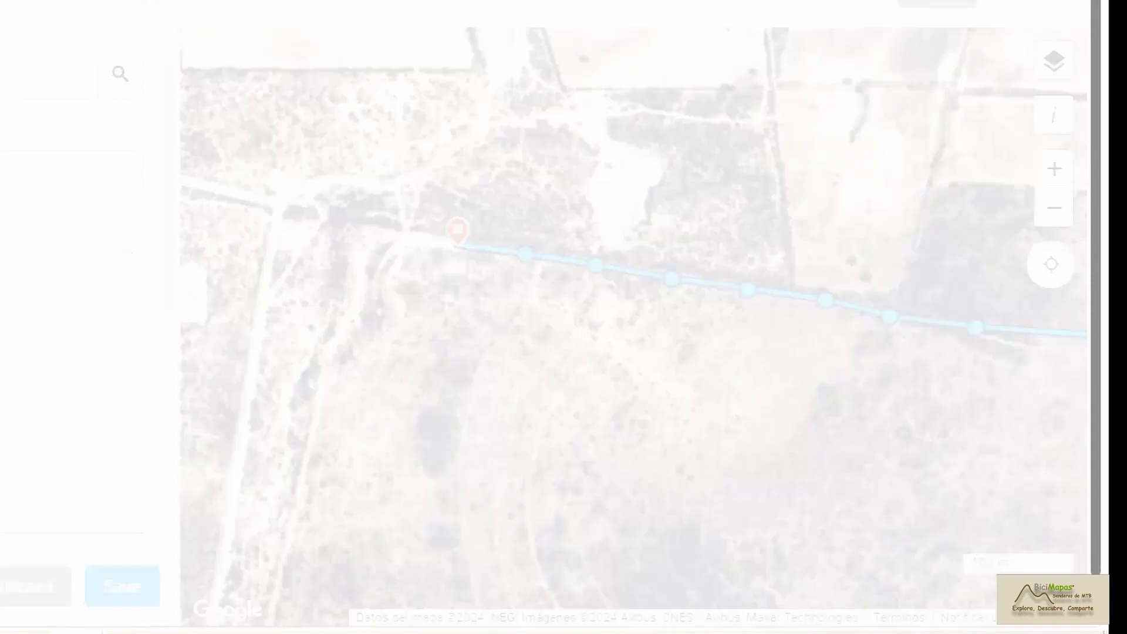
left_click(421, 227)
left_click(399, 236)
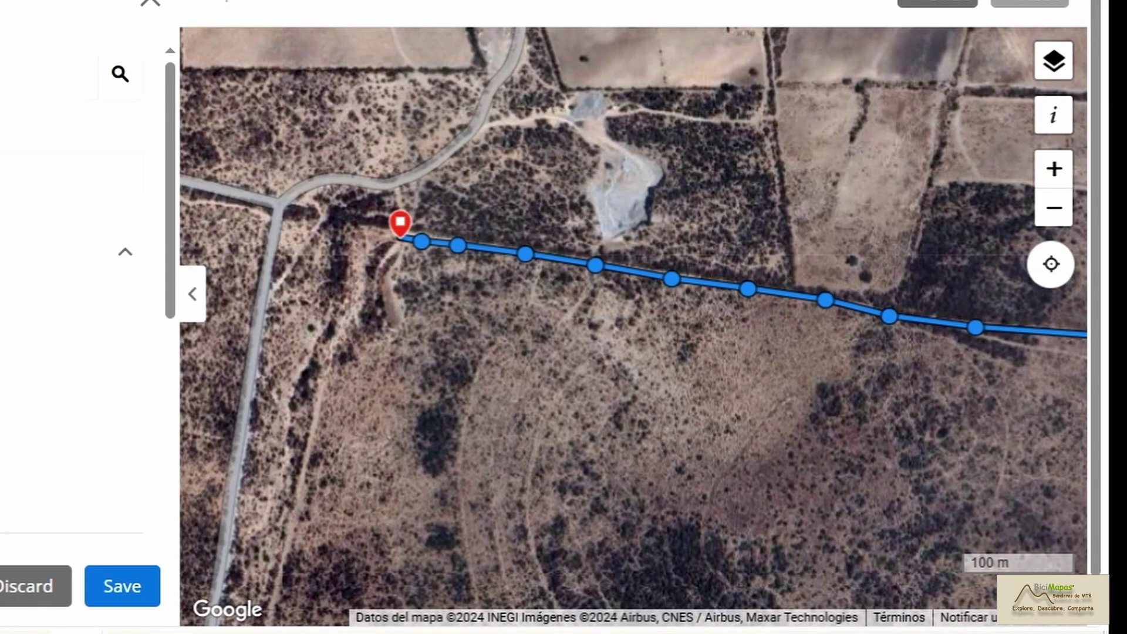
Step: Join the course to the curved road and follow the road south to the junction with the eastbound road
left_click(397, 183)
left_click(227, 467)
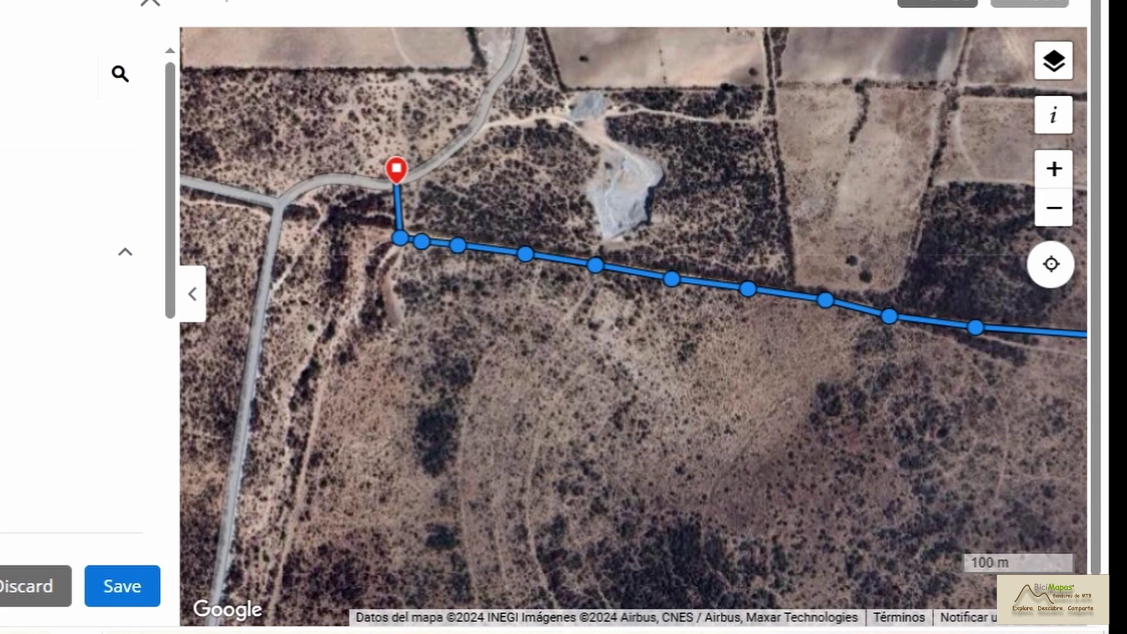
left_click(270, 257)
scroll(281, 327, "down", 1)
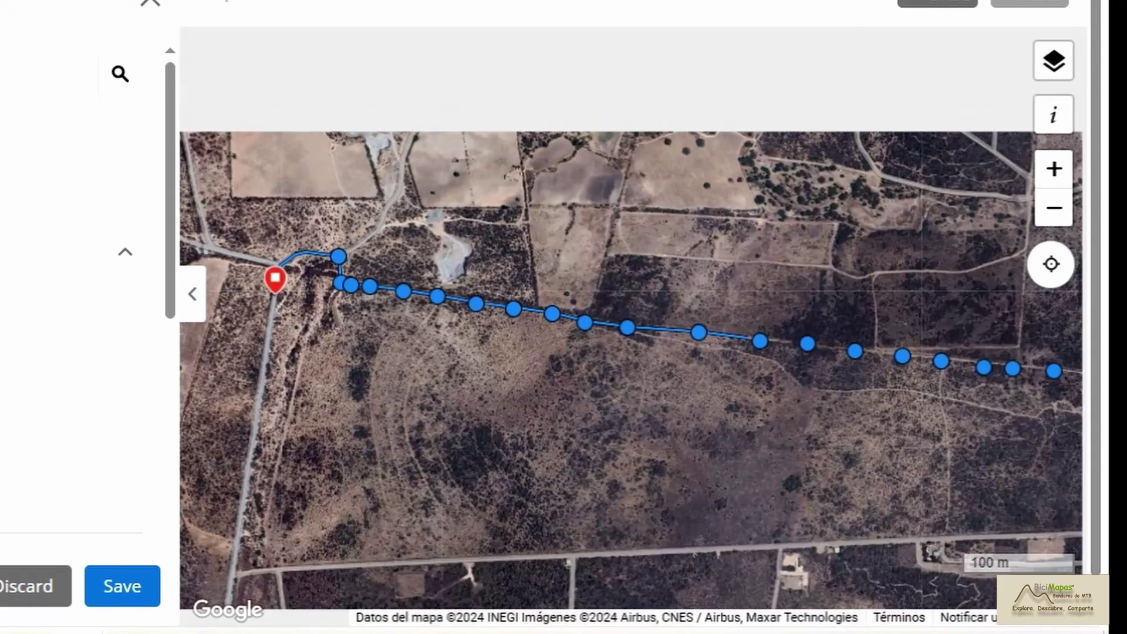
left_click_drag(280, 327, 315, 150)
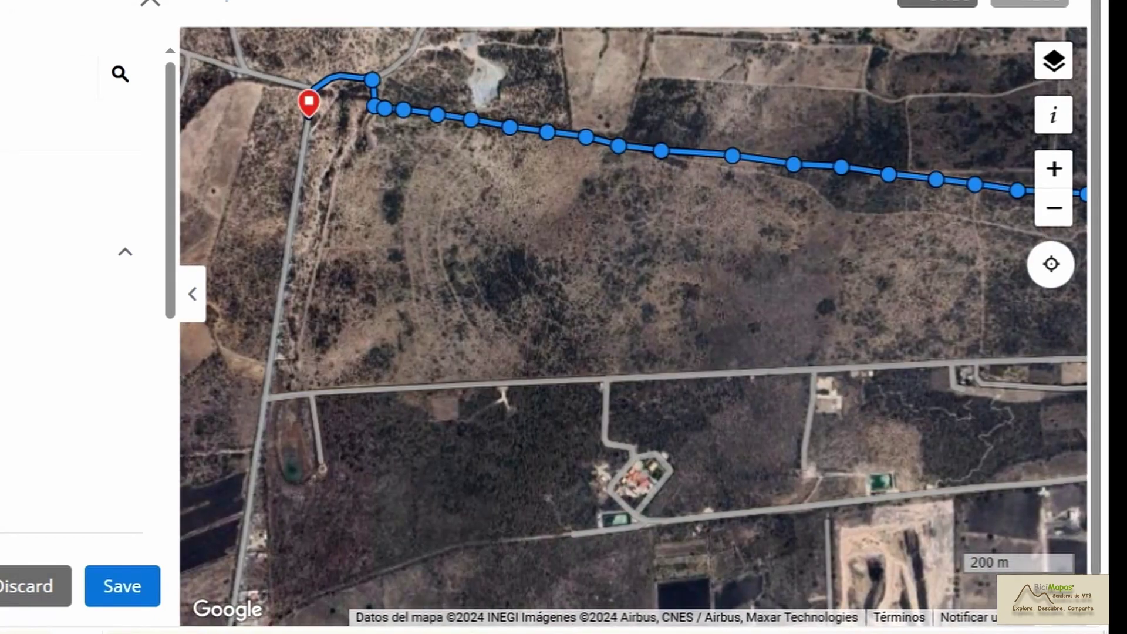
scroll(234, 387, "up", 2)
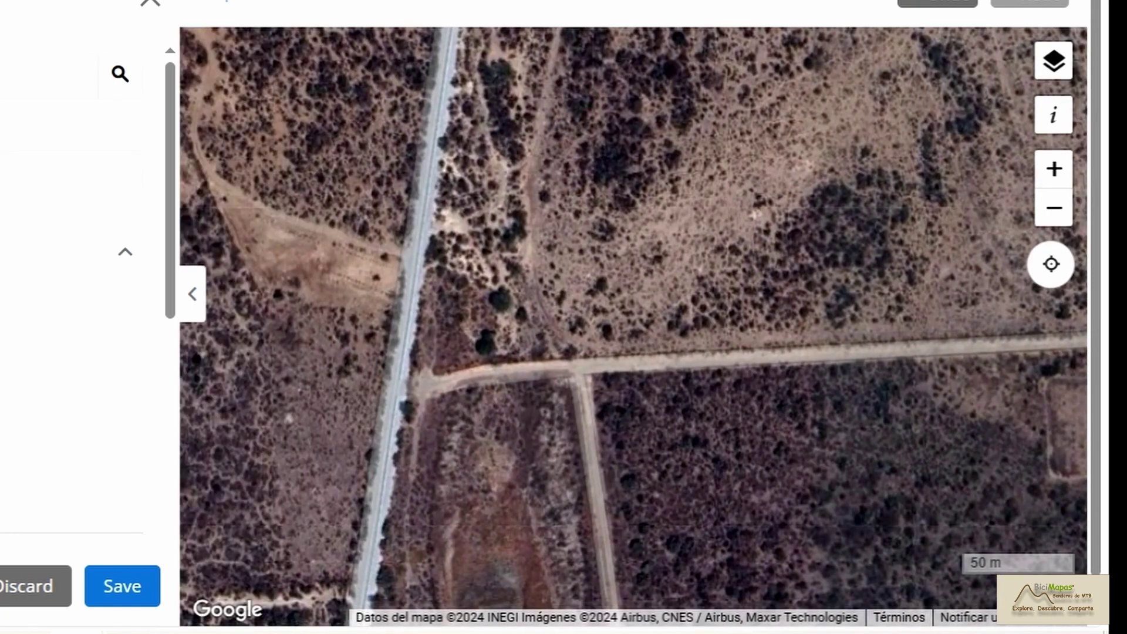
left_click(396, 384)
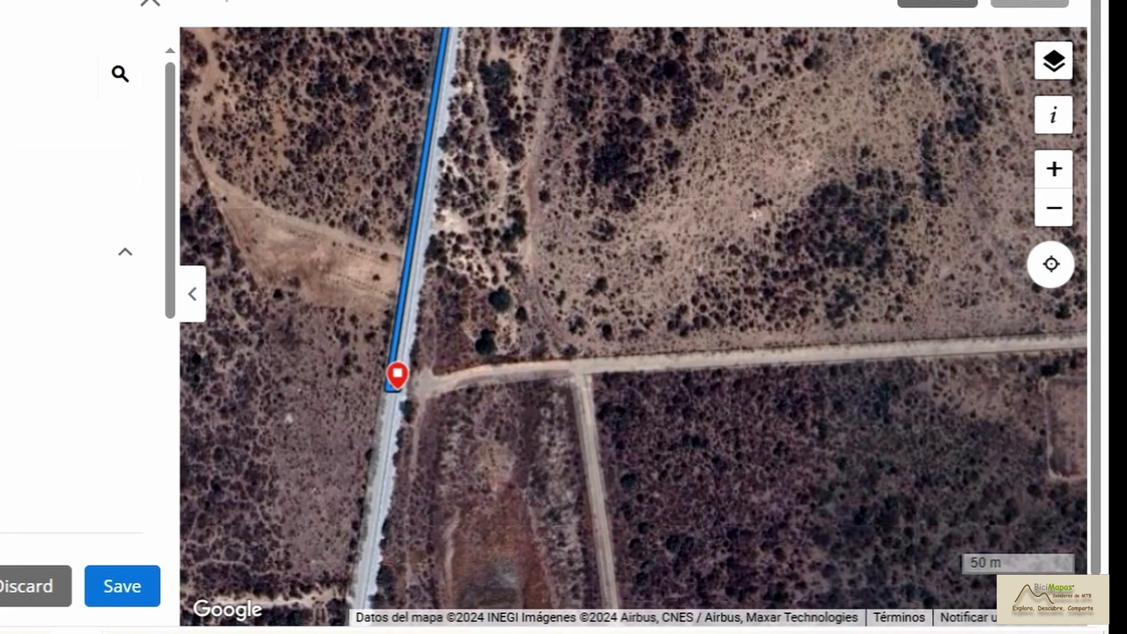
Step: Continue the course east along the side road to its bend beside the rectangular pond
left_click(679, 362)
left_click_drag(908, 313, 556, 301)
scroll(556, 300, "down", 2)
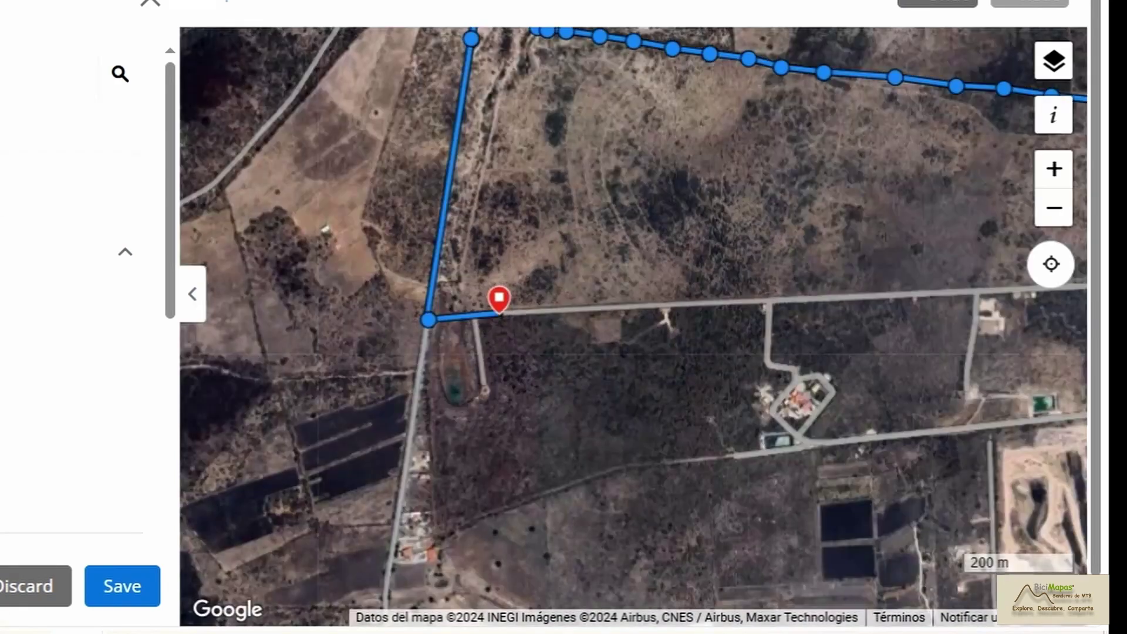
left_click_drag(969, 328, 489, 361)
left_click_drag(1022, 411, 750, 441)
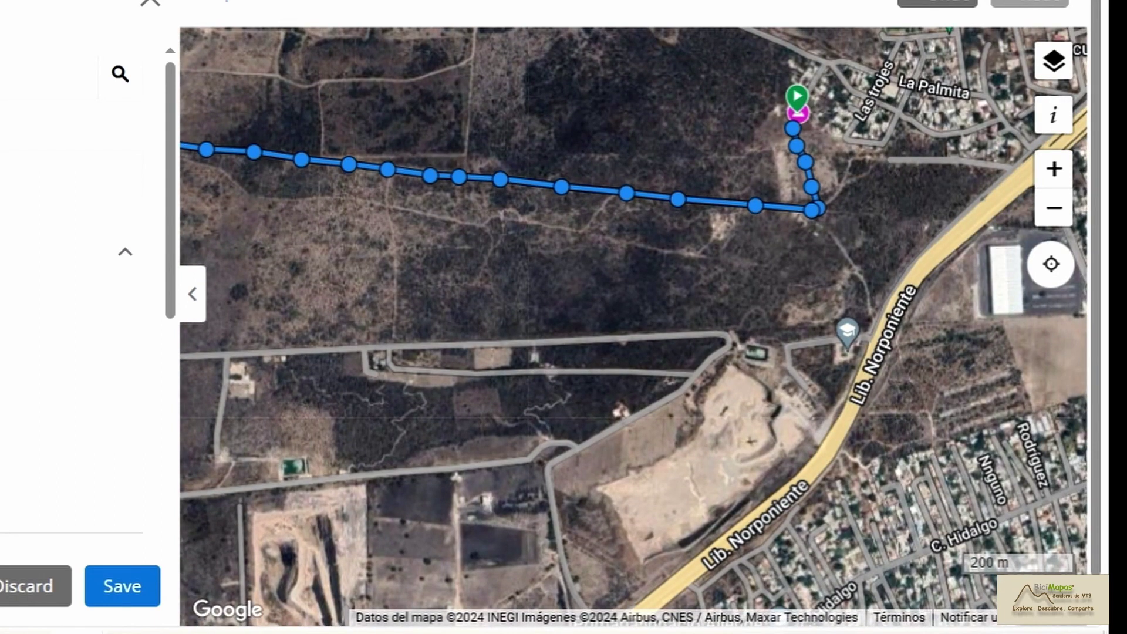
left_click(726, 334)
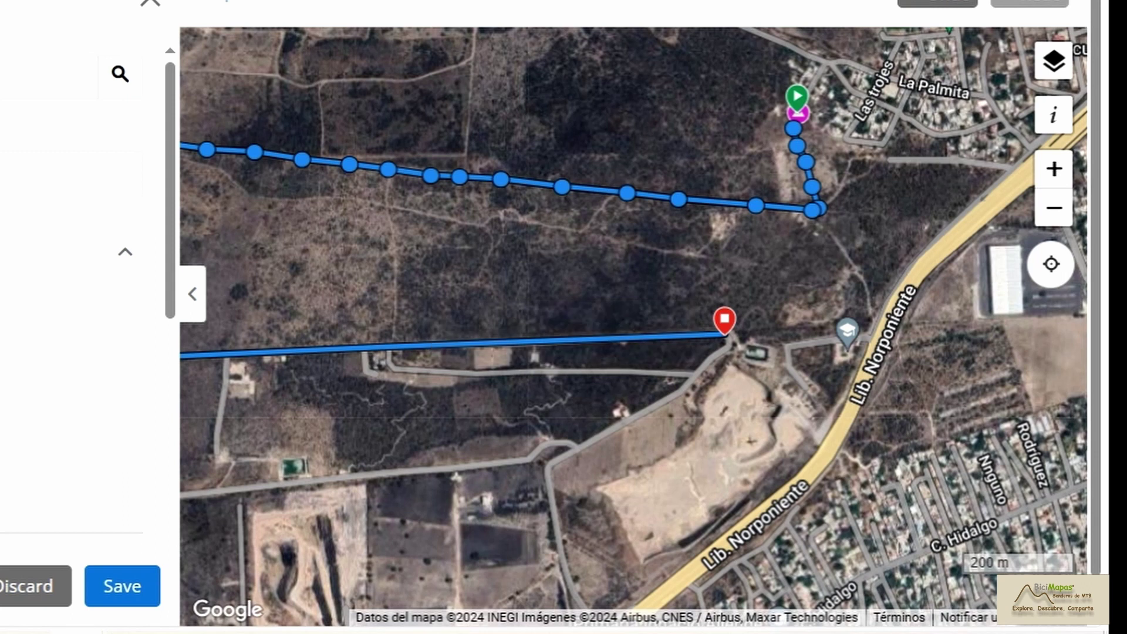
Step: Trace the trail northeast from the road bend with closely spaced points past the rectangular pond
scroll(788, 338, "up", 3)
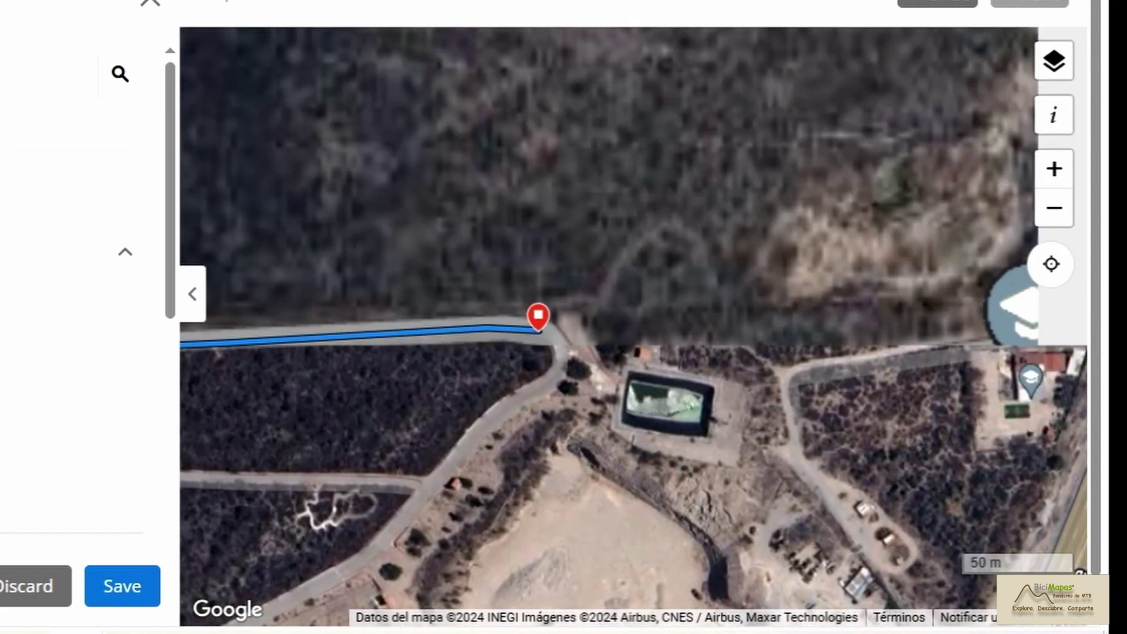
left_click(579, 315)
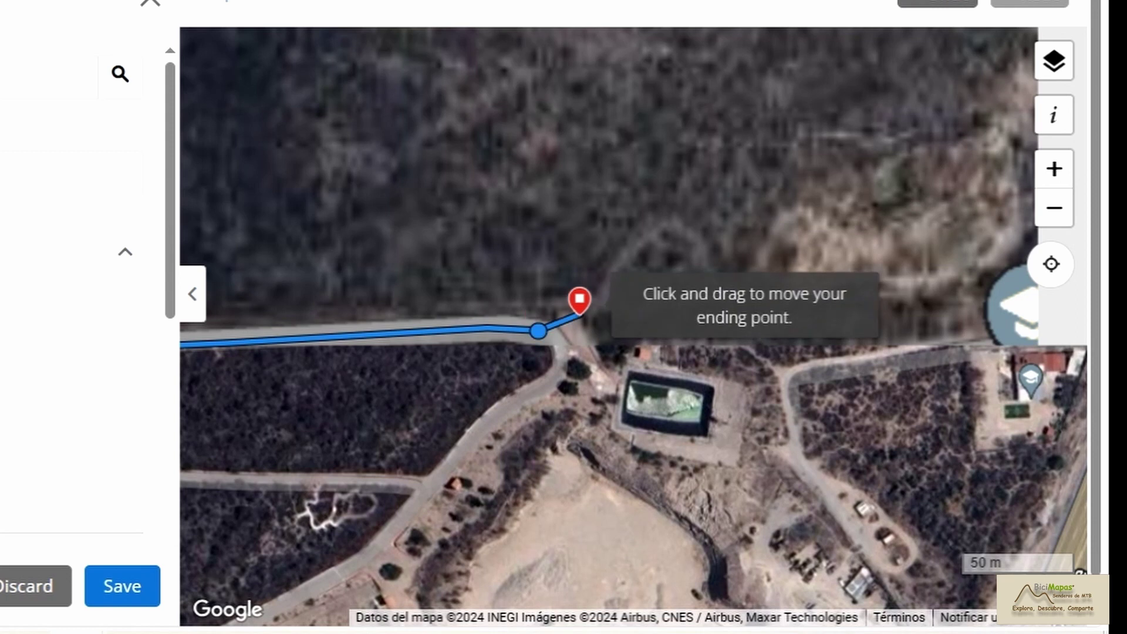
left_click(617, 273)
left_click(665, 235)
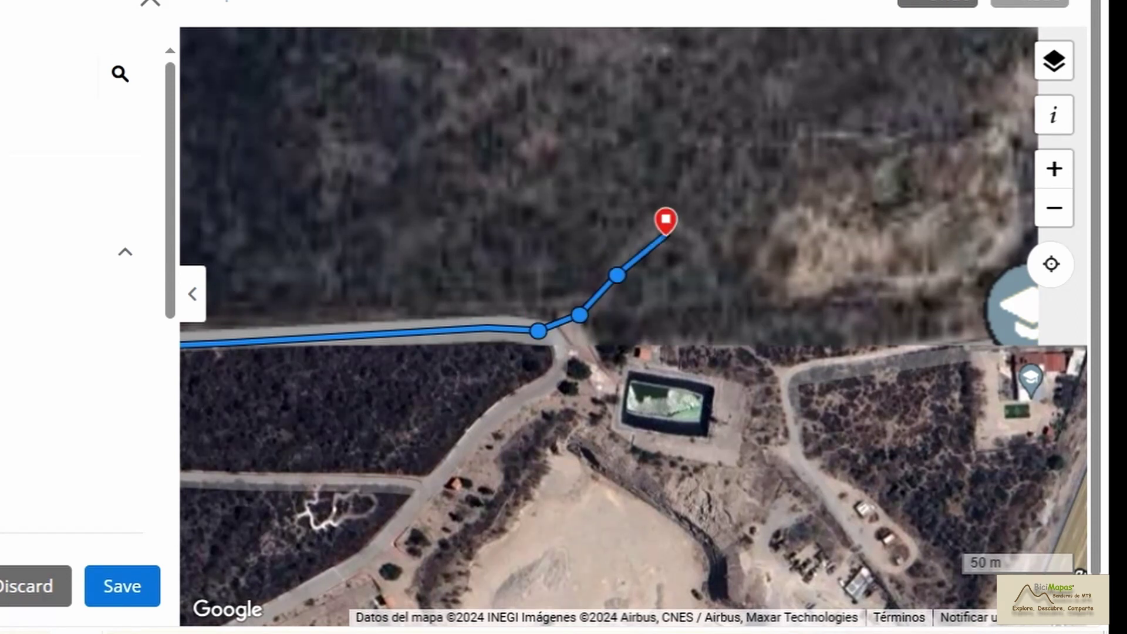
left_click(706, 258)
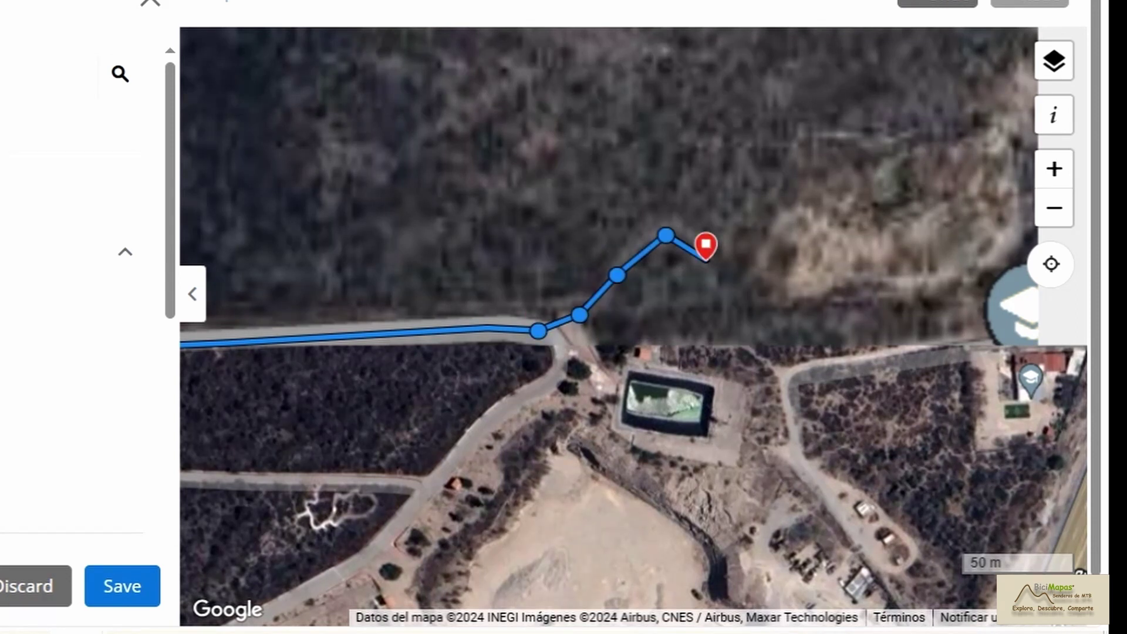
left_click(730, 299)
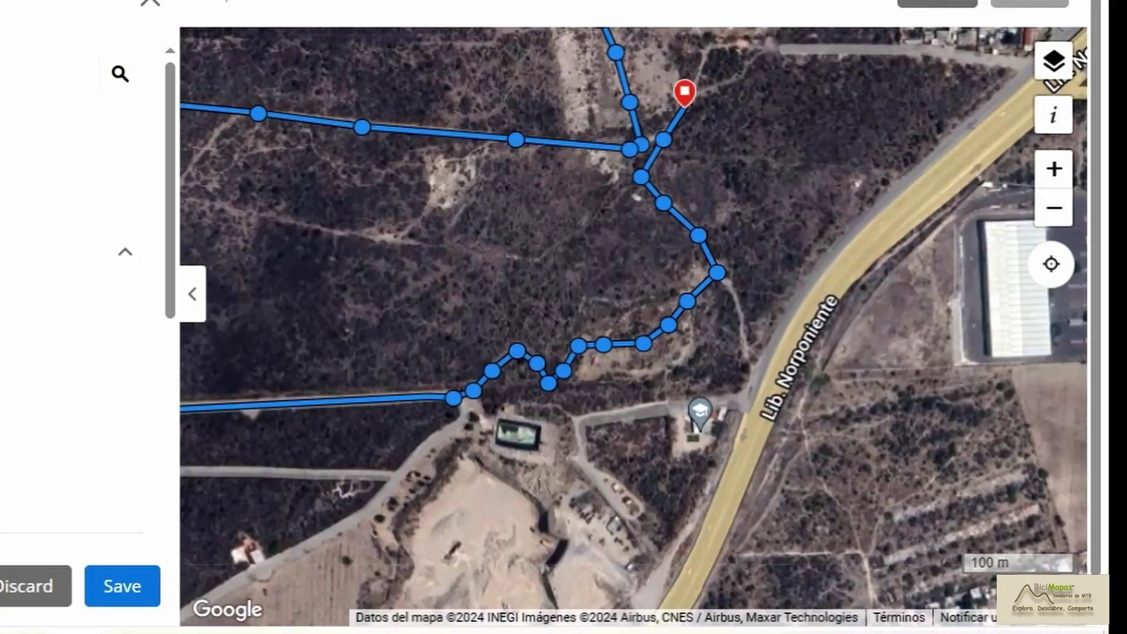
Step: Extend the course north from the trail junction and end it just beside the starting point
mouse_move(587, 294)
left_mouse_down()
mouse_move(592, 363)
mouse_move(570, 533)
left_mouse_up()
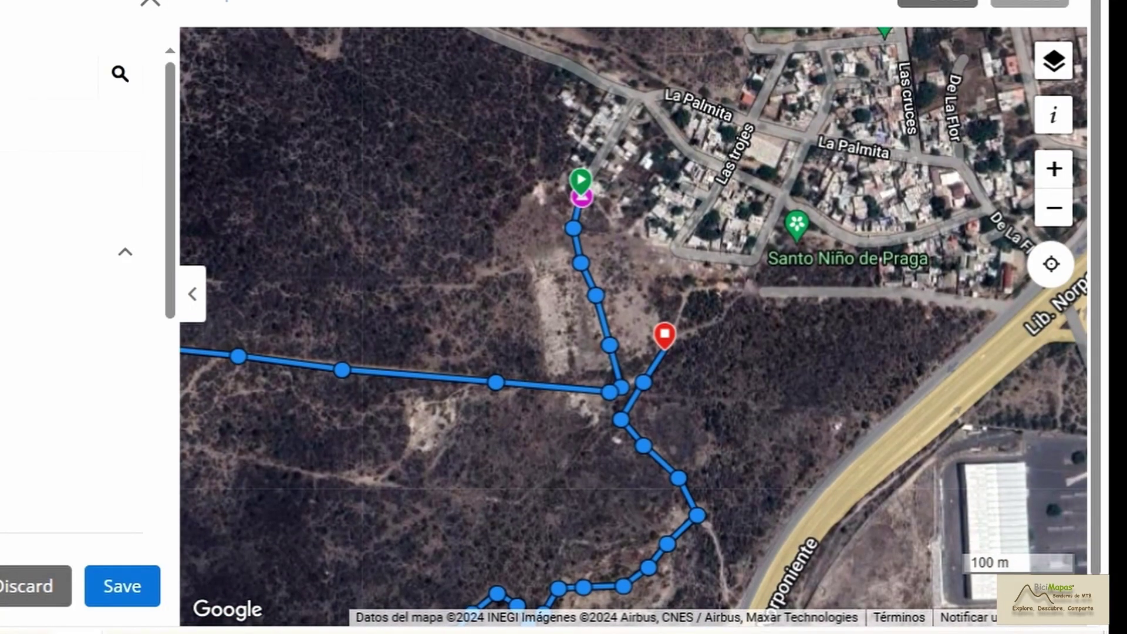
left_click(628, 284)
left_click(604, 223)
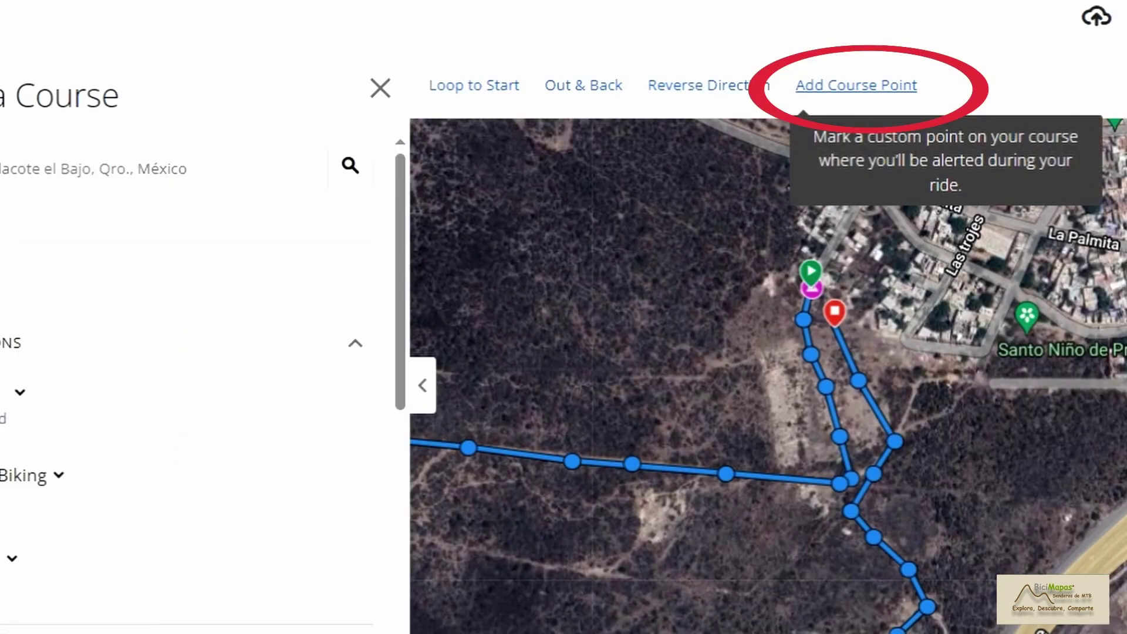
Step: Add a generic course point named "Inicio/Start" at the beginning of the route and save it
left_click(856, 85)
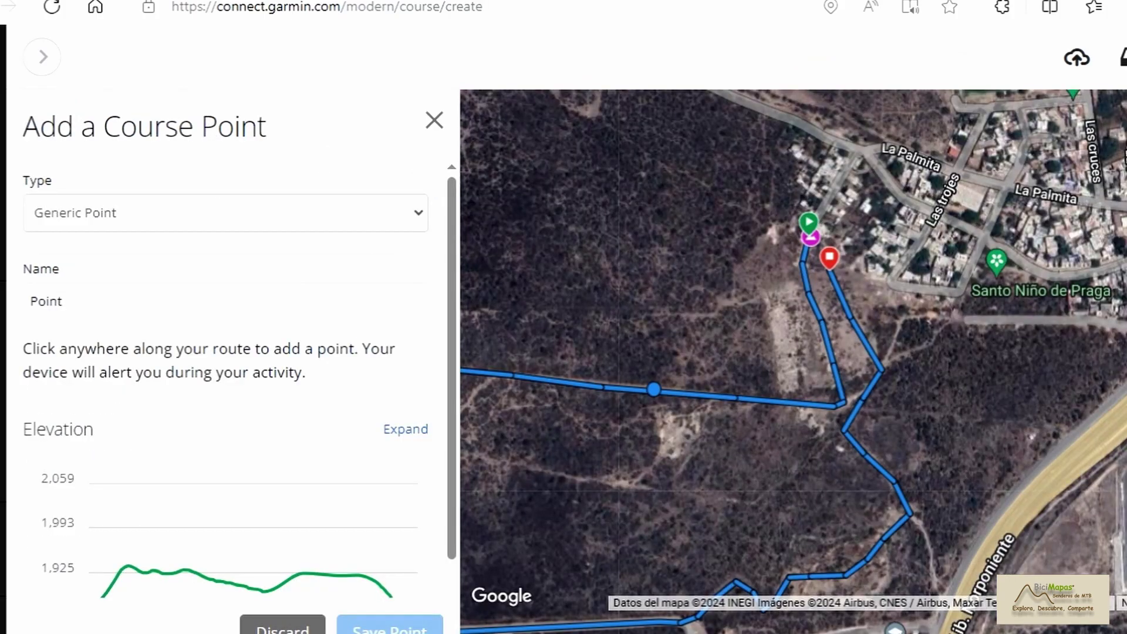
scroll(809, 257, "up", 2)
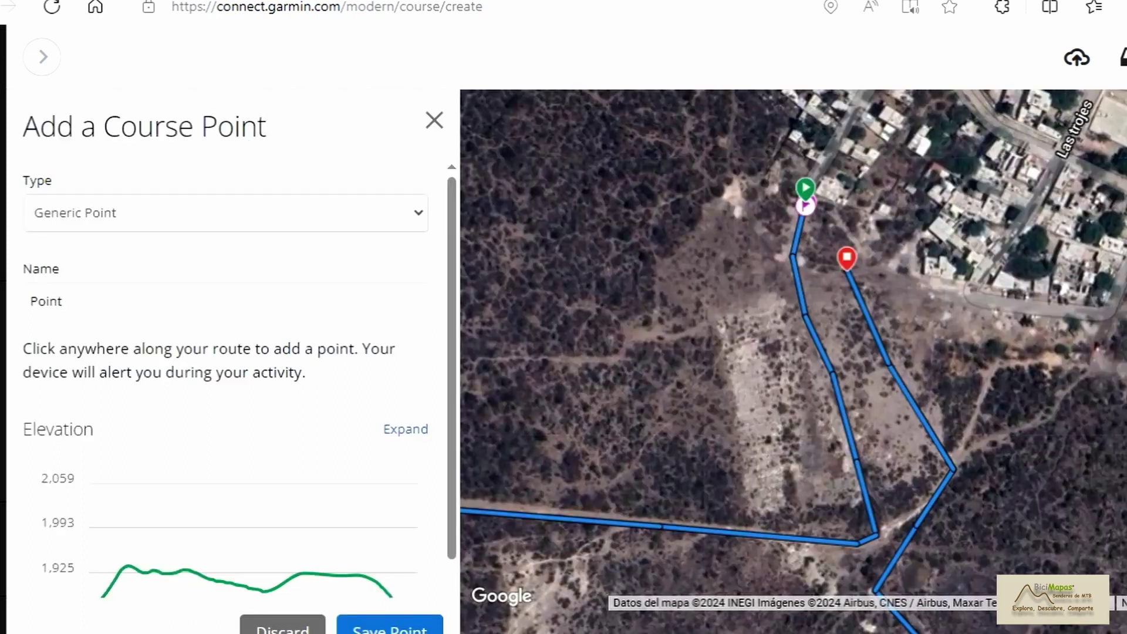
left_click(805, 205)
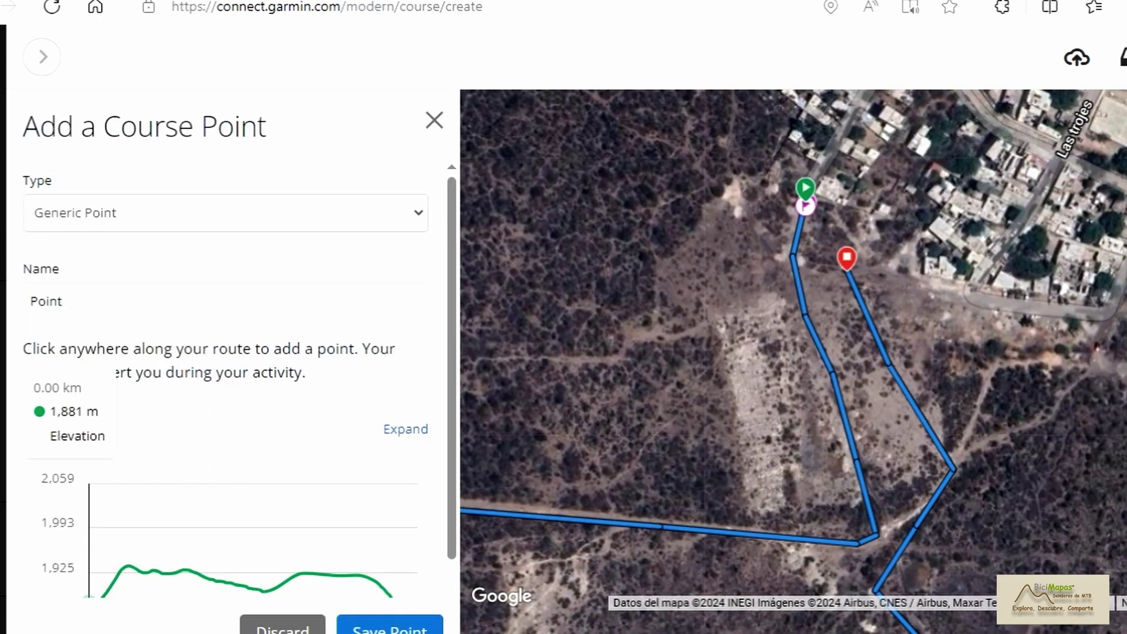
left_click_drag(62, 301, 29, 301)
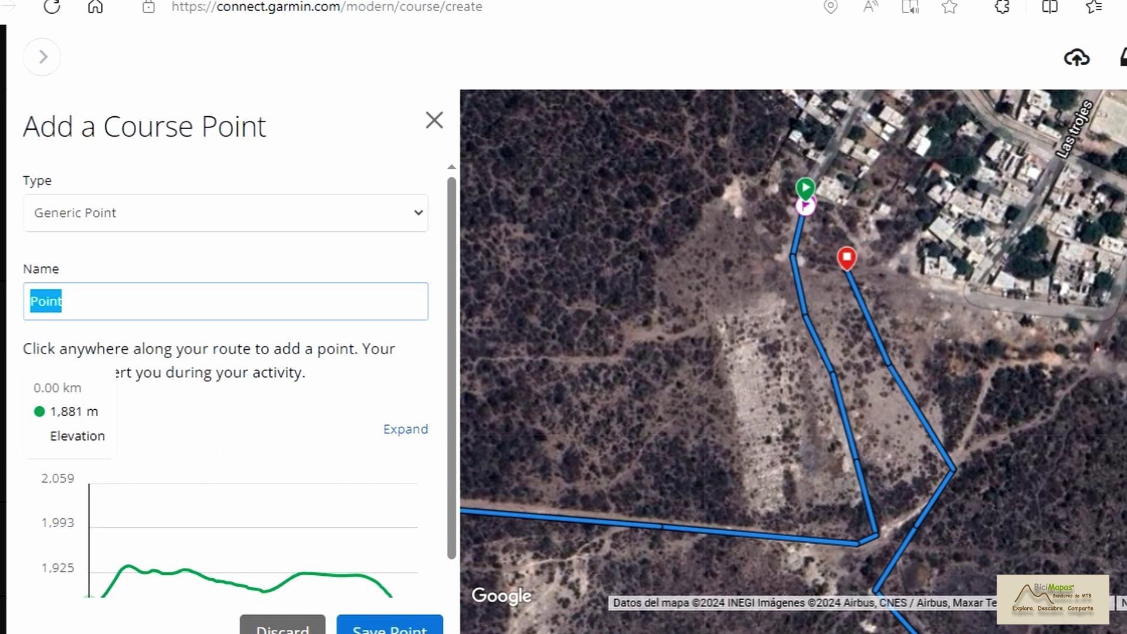
type("Inicio")
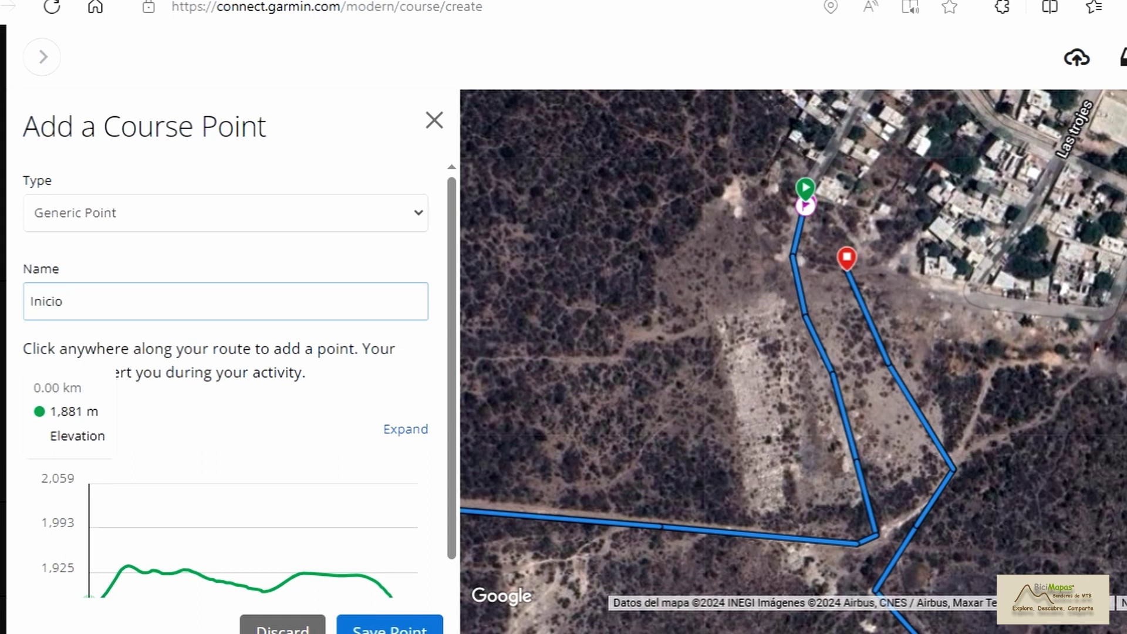
type("/Start")
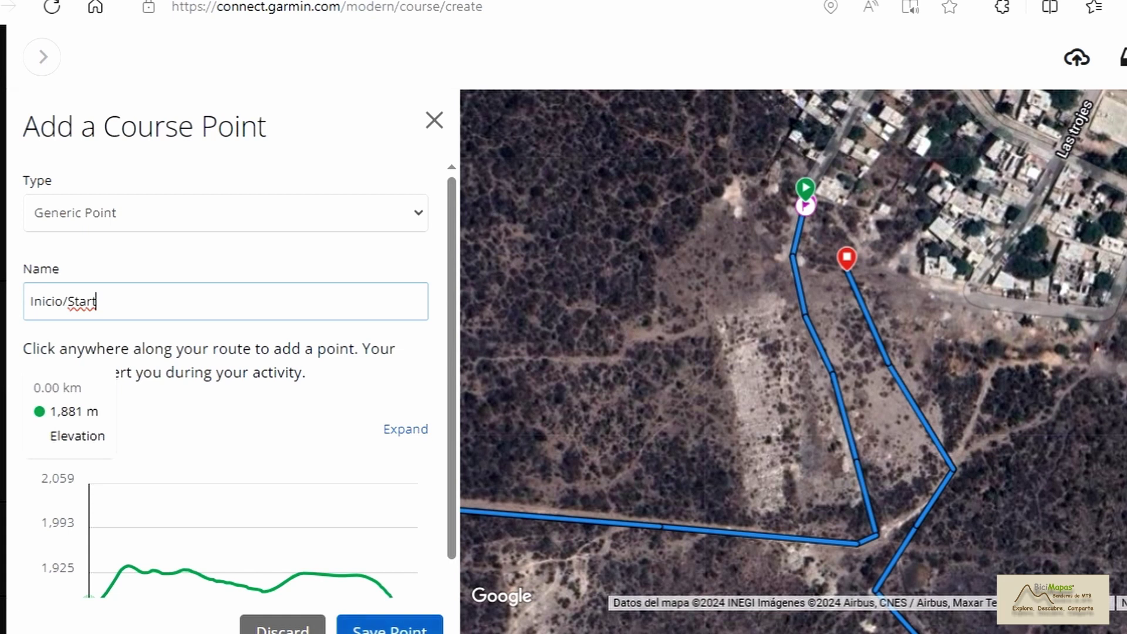
left_click(390, 626)
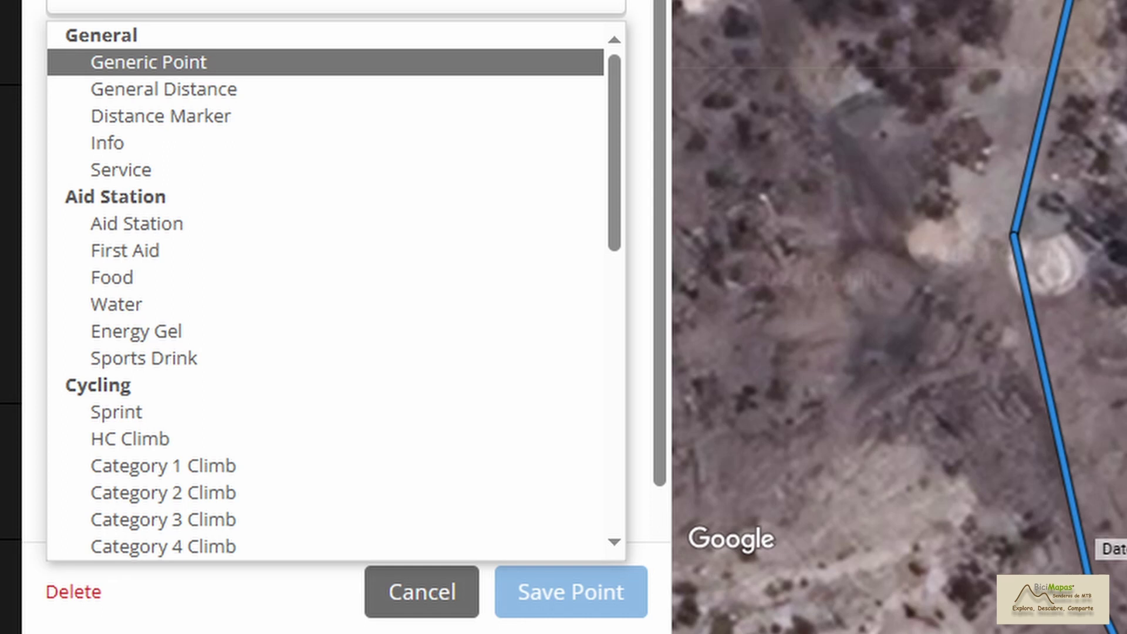
Step: Add a generic course point named "Vereda/Trail" where the route leaves the road near the rectangular pond
scroll(176, 546, "down", 5)
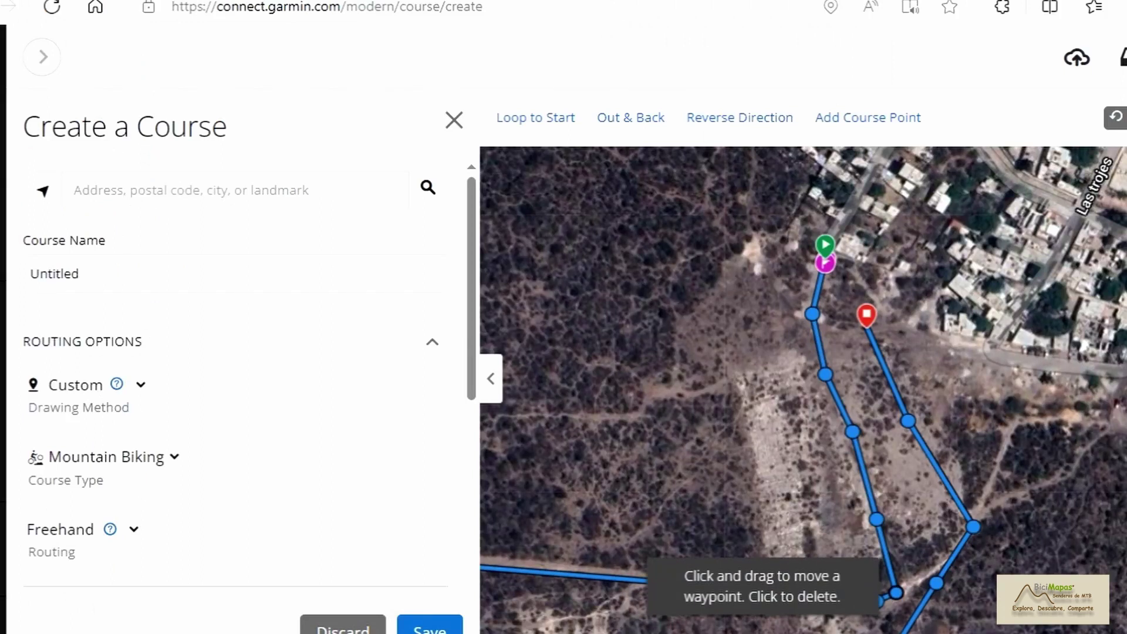
left_click(868, 117)
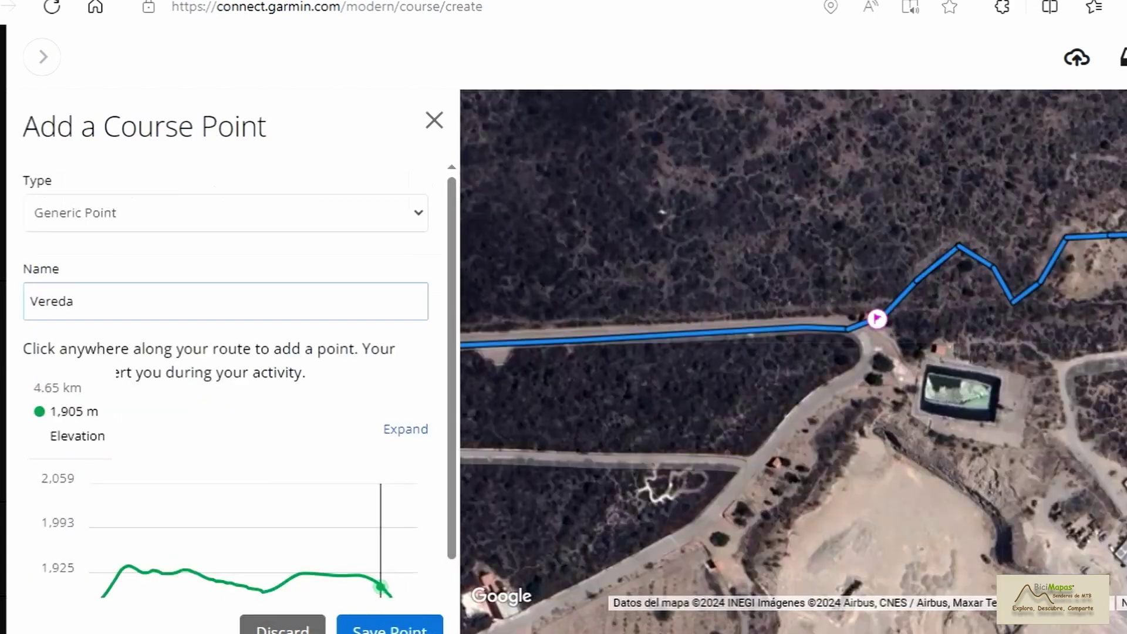
type("/Trail")
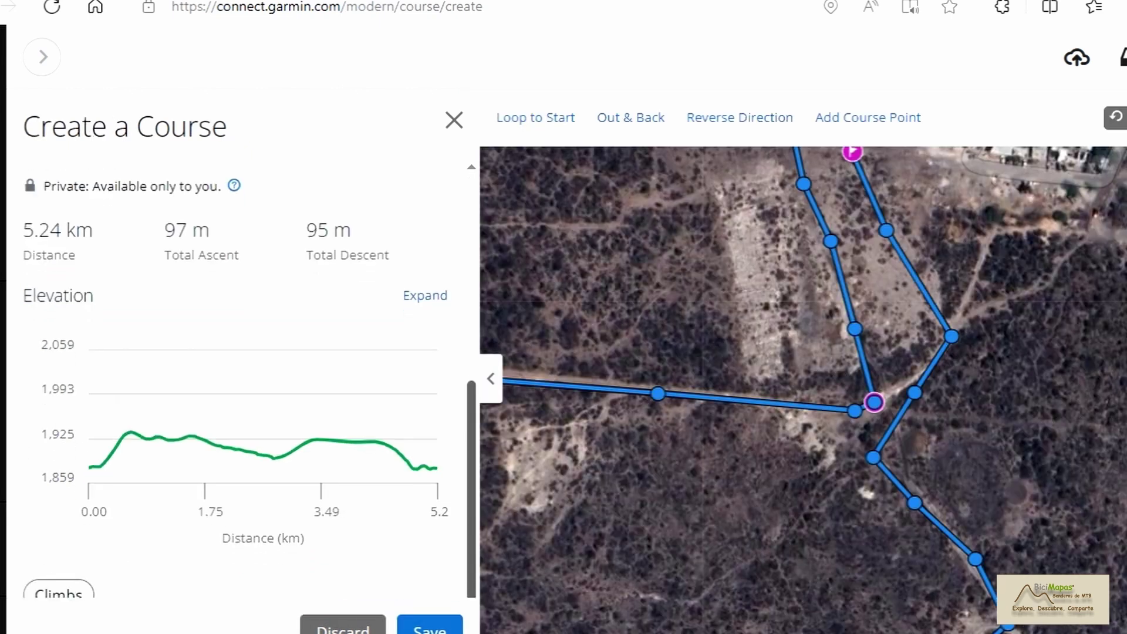
Step: Show the climbs and their categories on the course's elevation profile
scroll(235, 387, "down", 2)
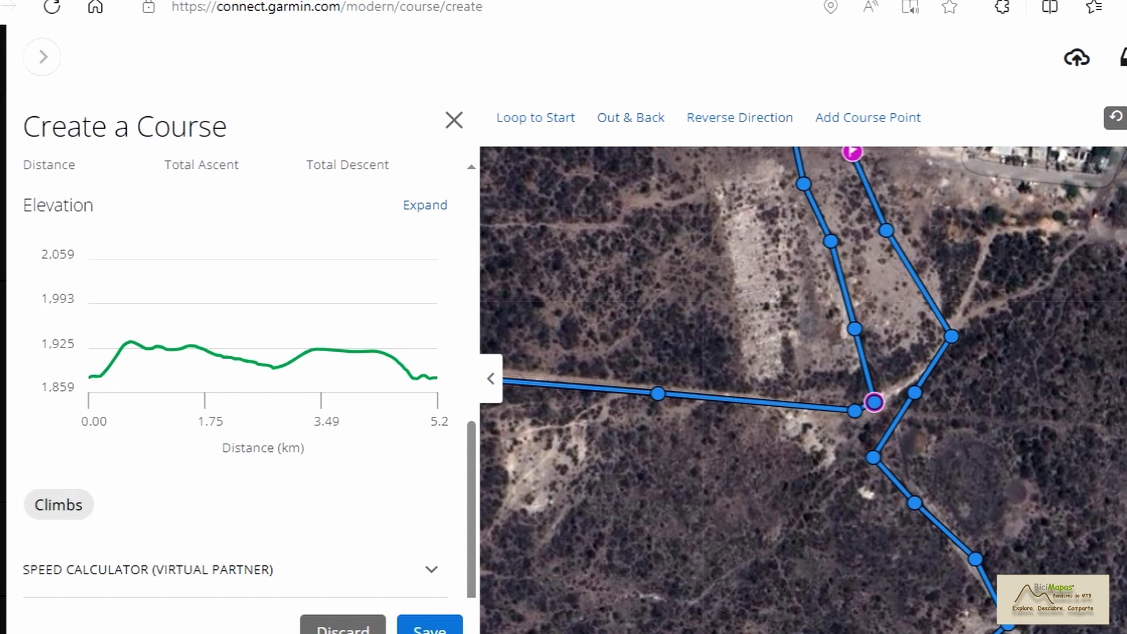
left_click(58, 504)
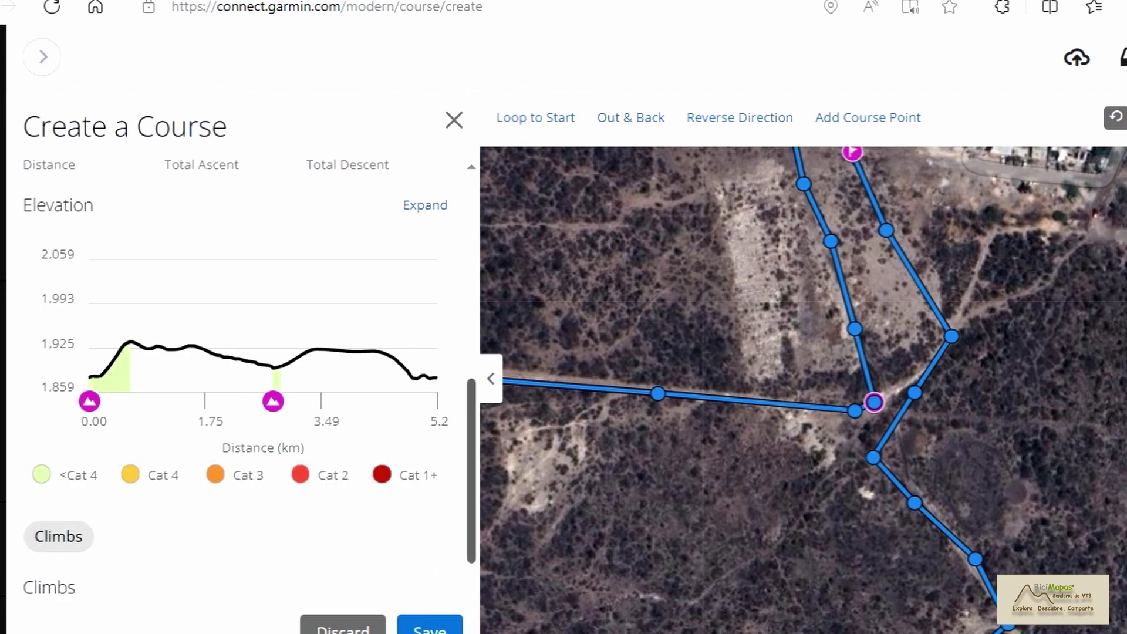
scroll(246, 375, "down", 1)
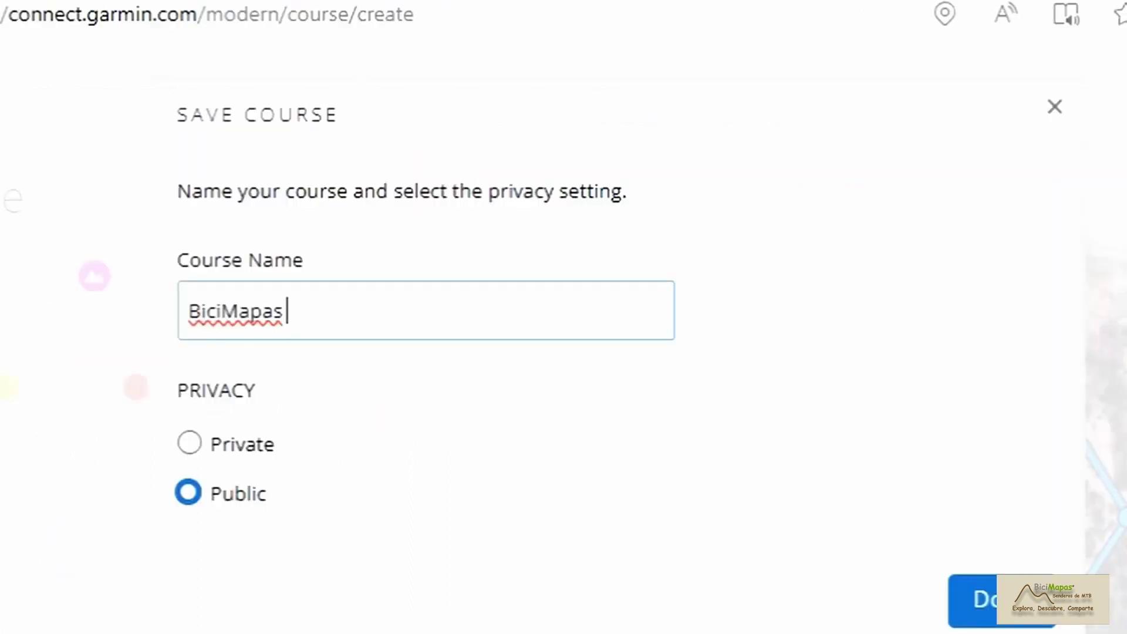
Step: Save the course as "BiciMapas Course" with Public privacy
type("Course")
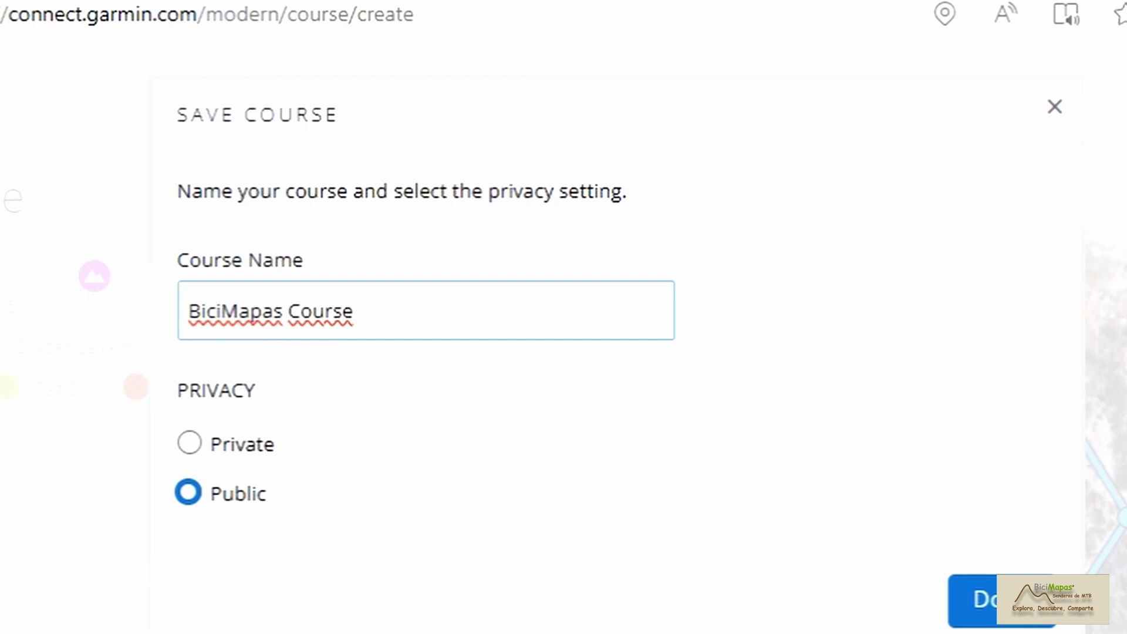
key("Return")
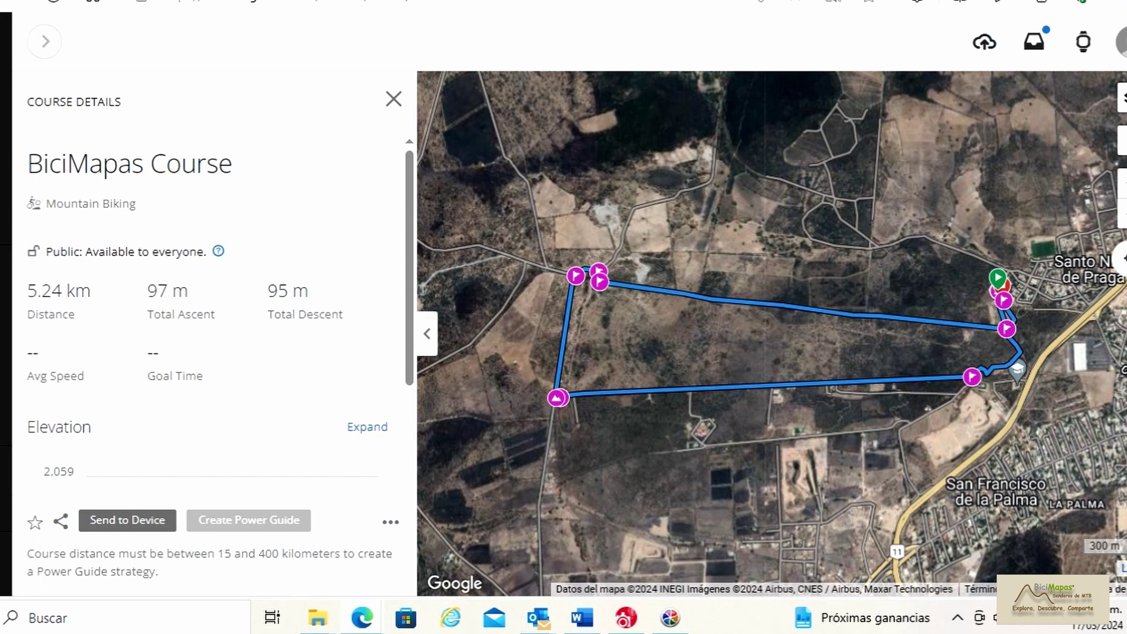
Step: Open the additional actions for the saved course, which include the GPX and FIT file downloads
scroll(206, 352, "down", 4)
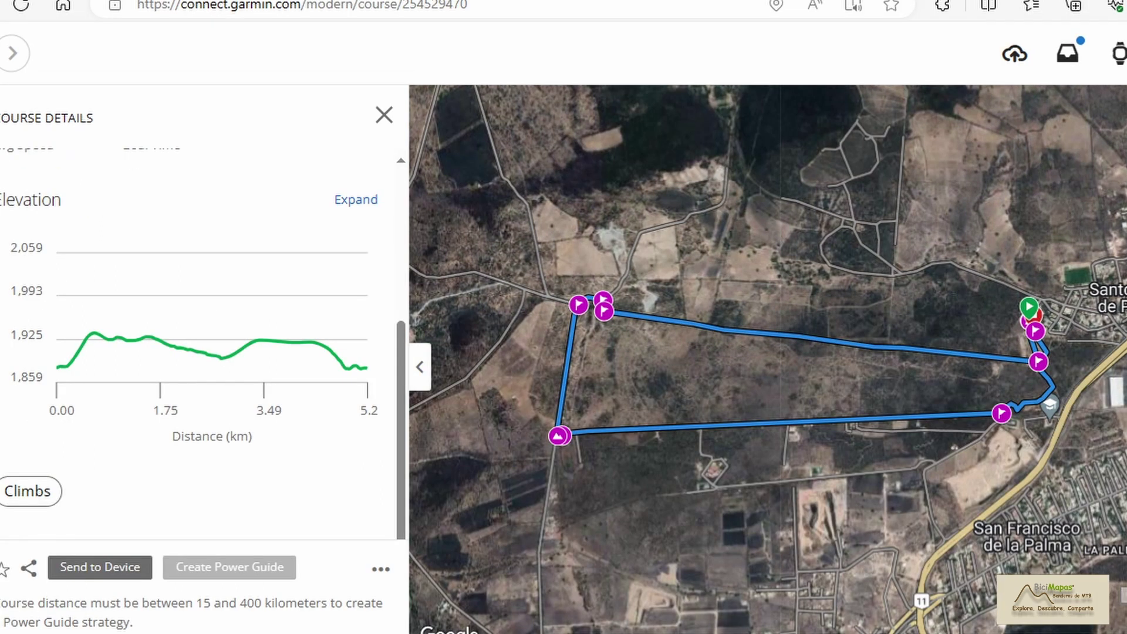
left_click(381, 568)
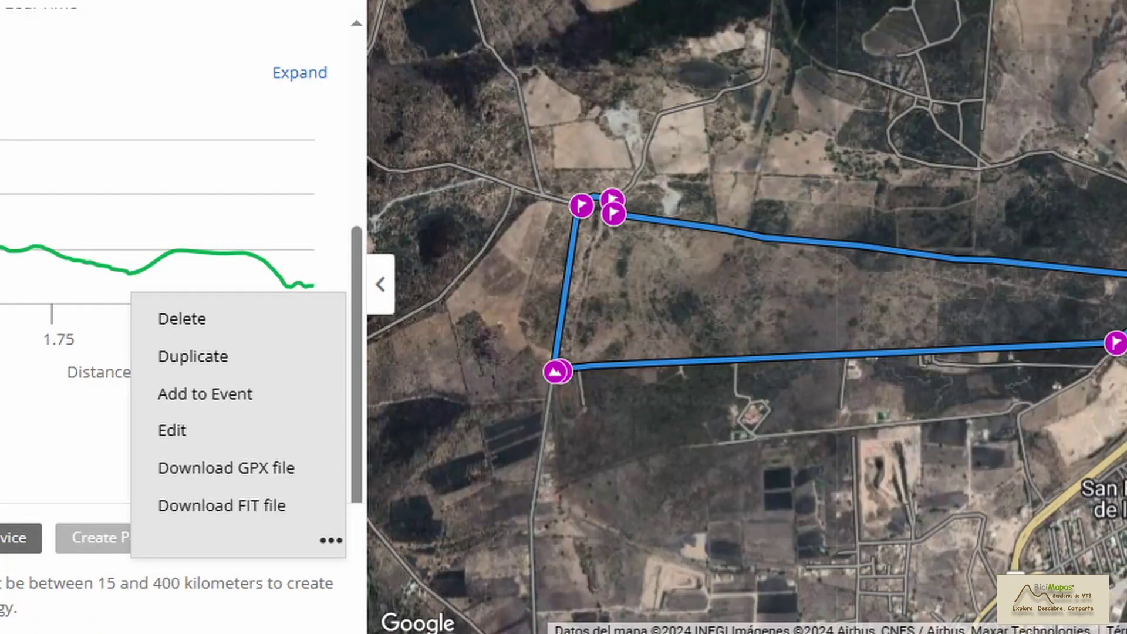